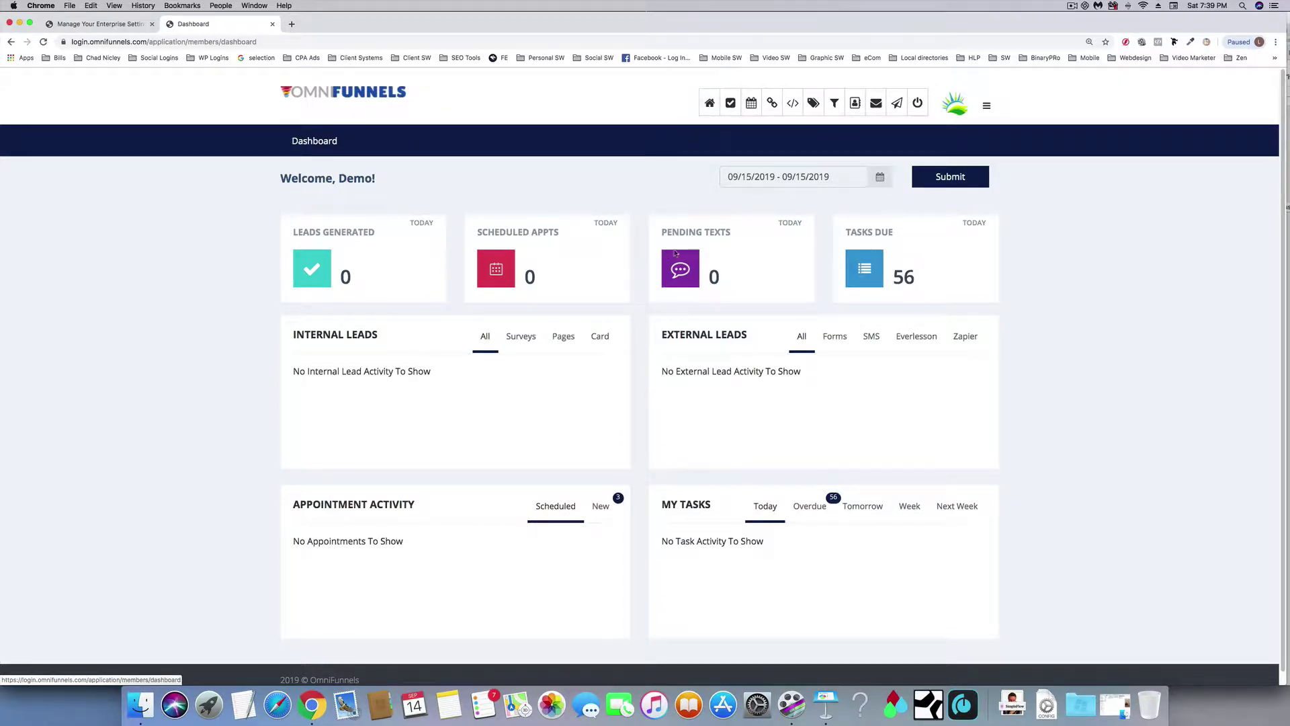
# Filter the dashboard to the custom date range 07/01/2019 - 08/31/2019 and check the overdue and today's tasks.
pyautogui.click(822, 179)
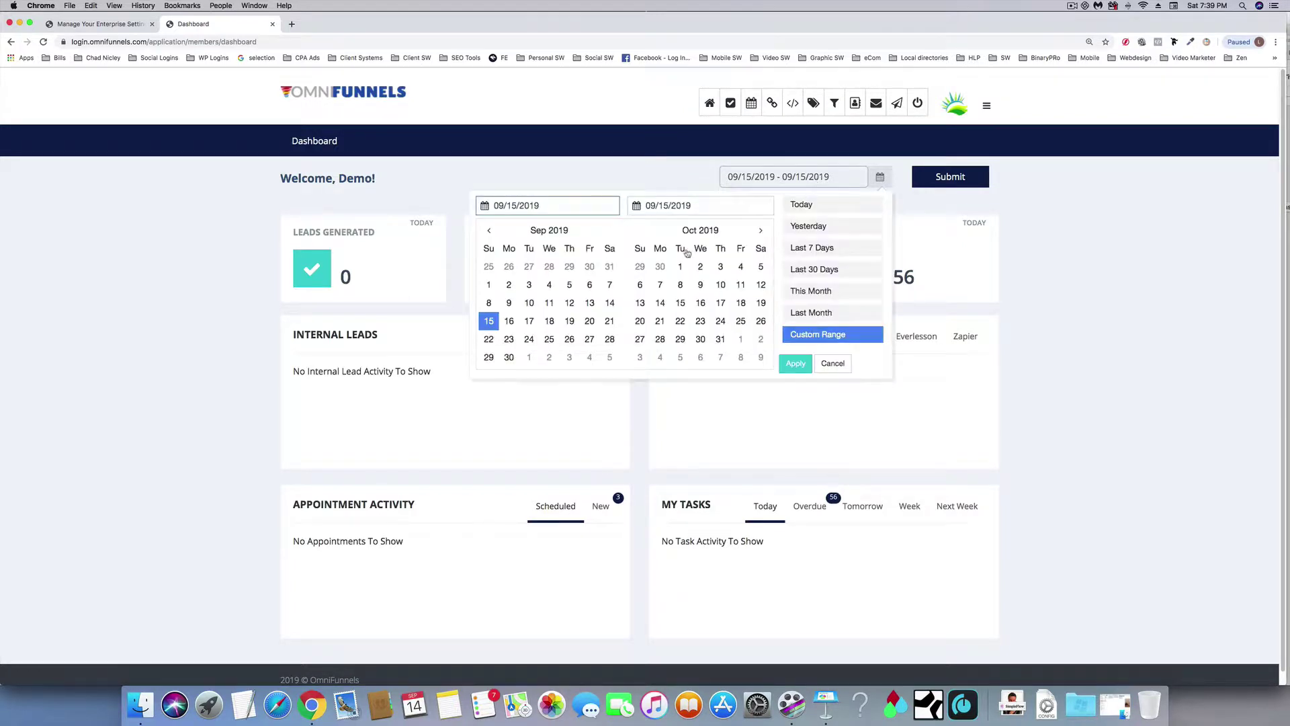
pyautogui.click(490, 229)
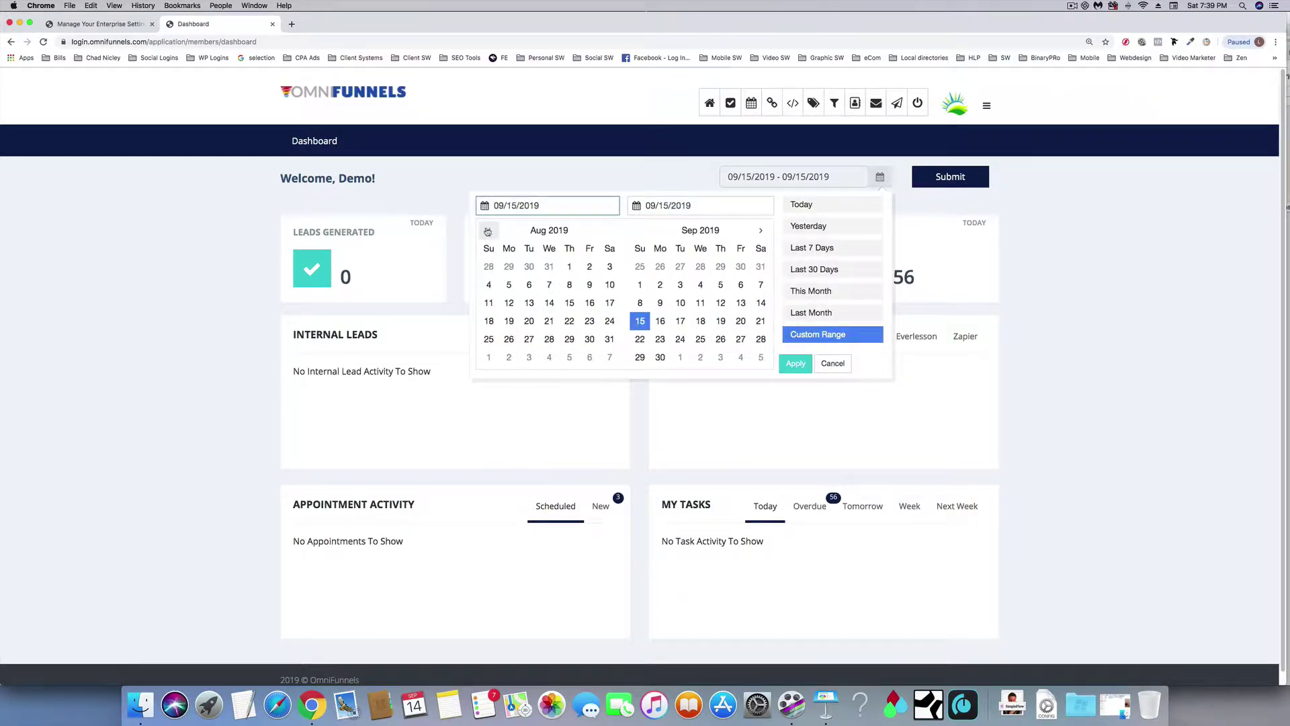
pyautogui.click(490, 230)
pyautogui.click(509, 266)
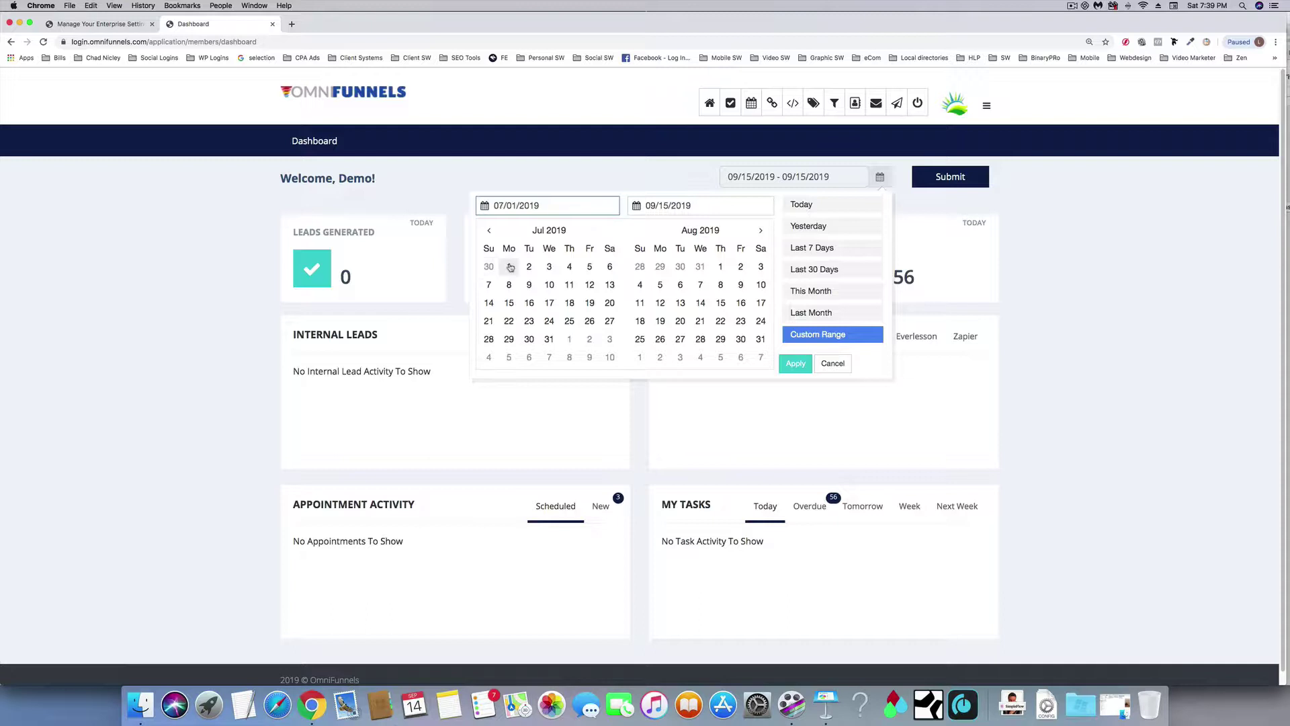
pyautogui.click(760, 339)
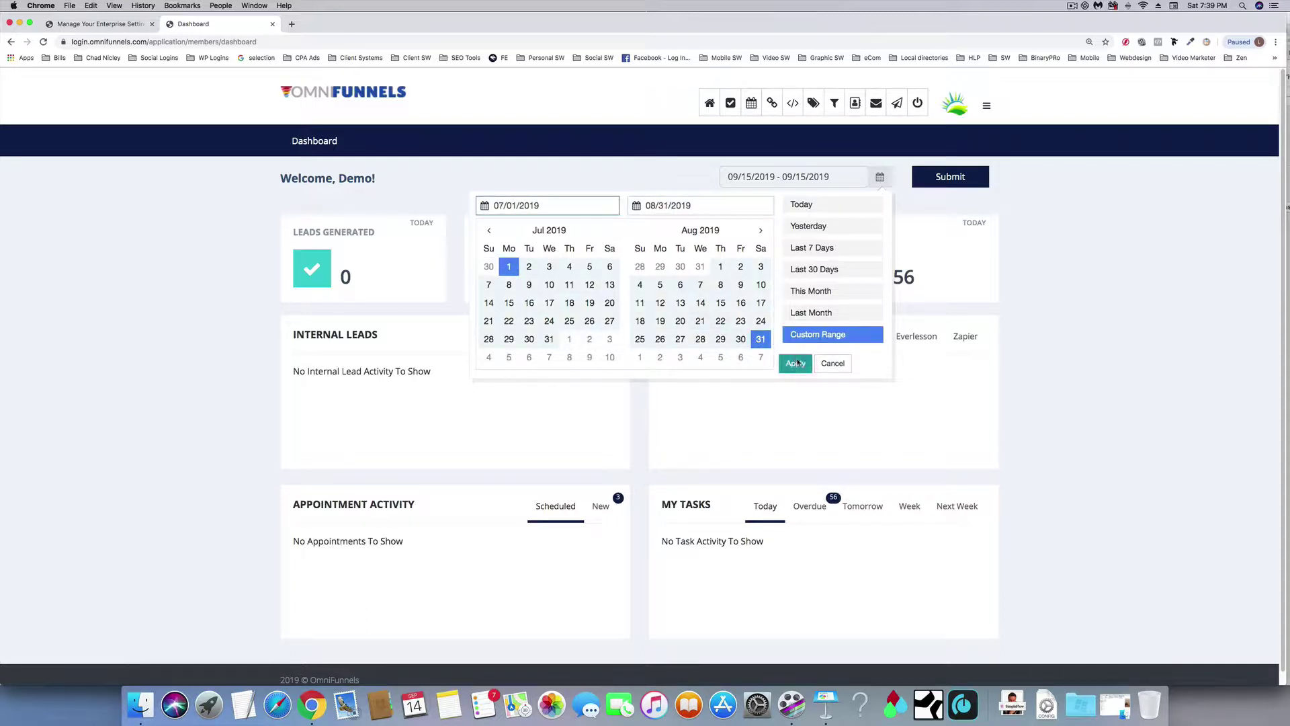
pyautogui.click(795, 363)
pyautogui.click(951, 177)
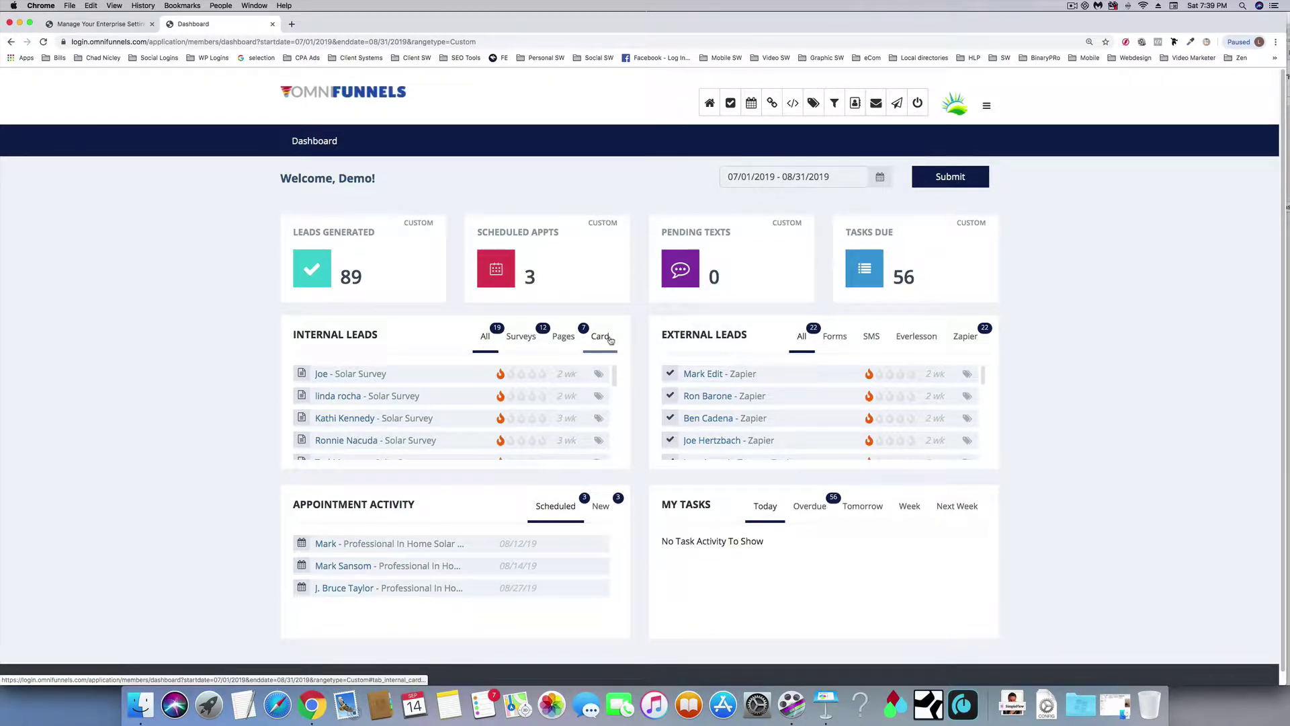
pyautogui.click(821, 512)
pyautogui.click(764, 508)
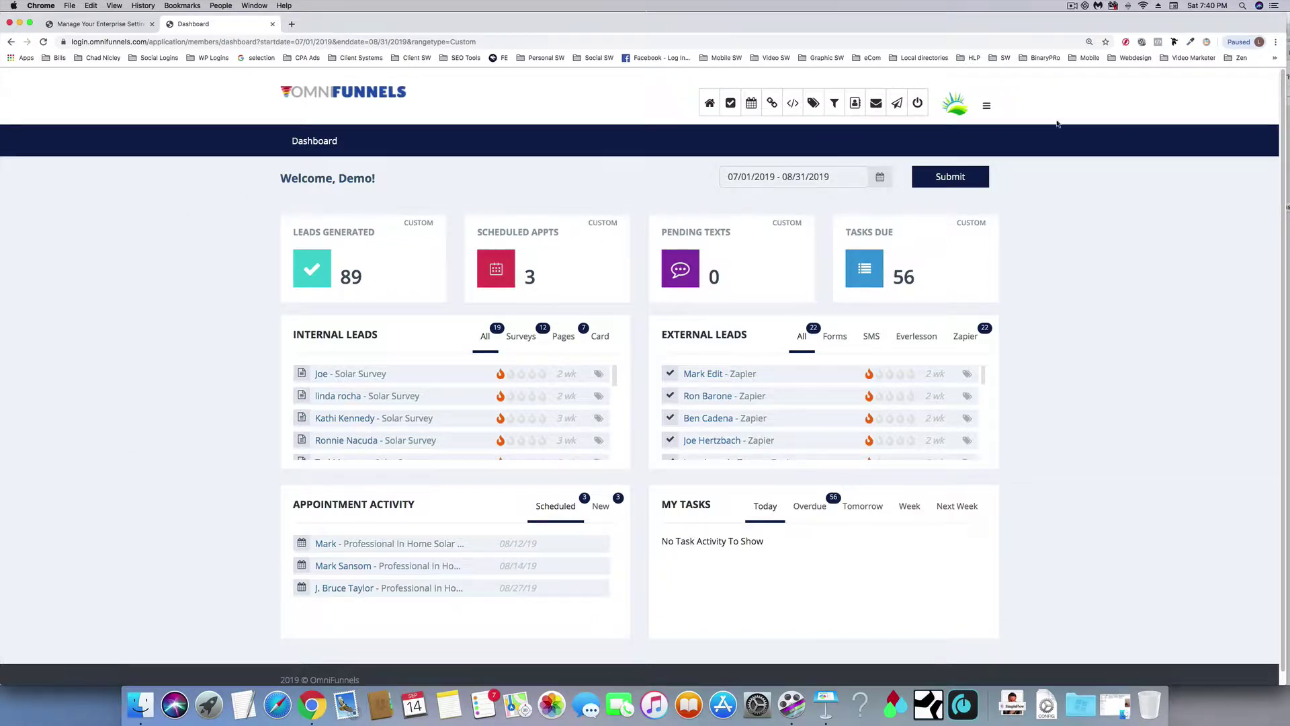
# Look through the Email and Tasks queues in the Work Hub and return to the dashboard.
pyautogui.click(986, 106)
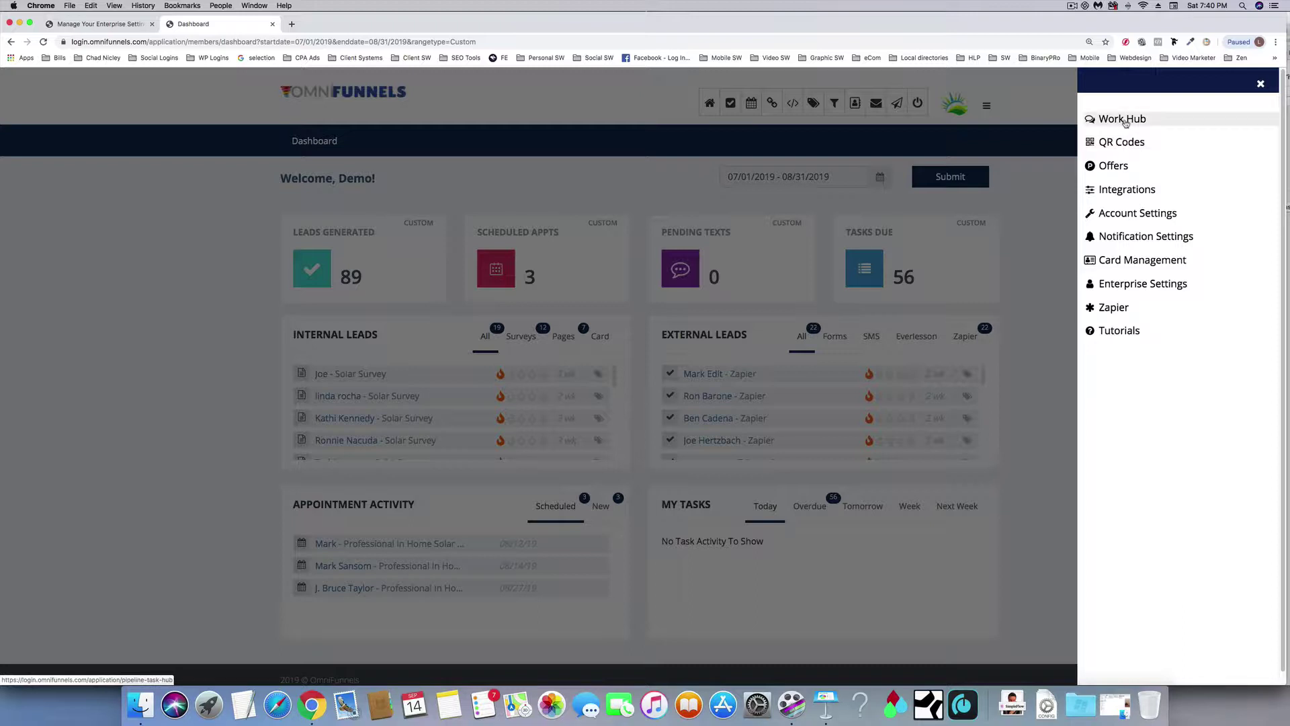
pyautogui.click(1117, 126)
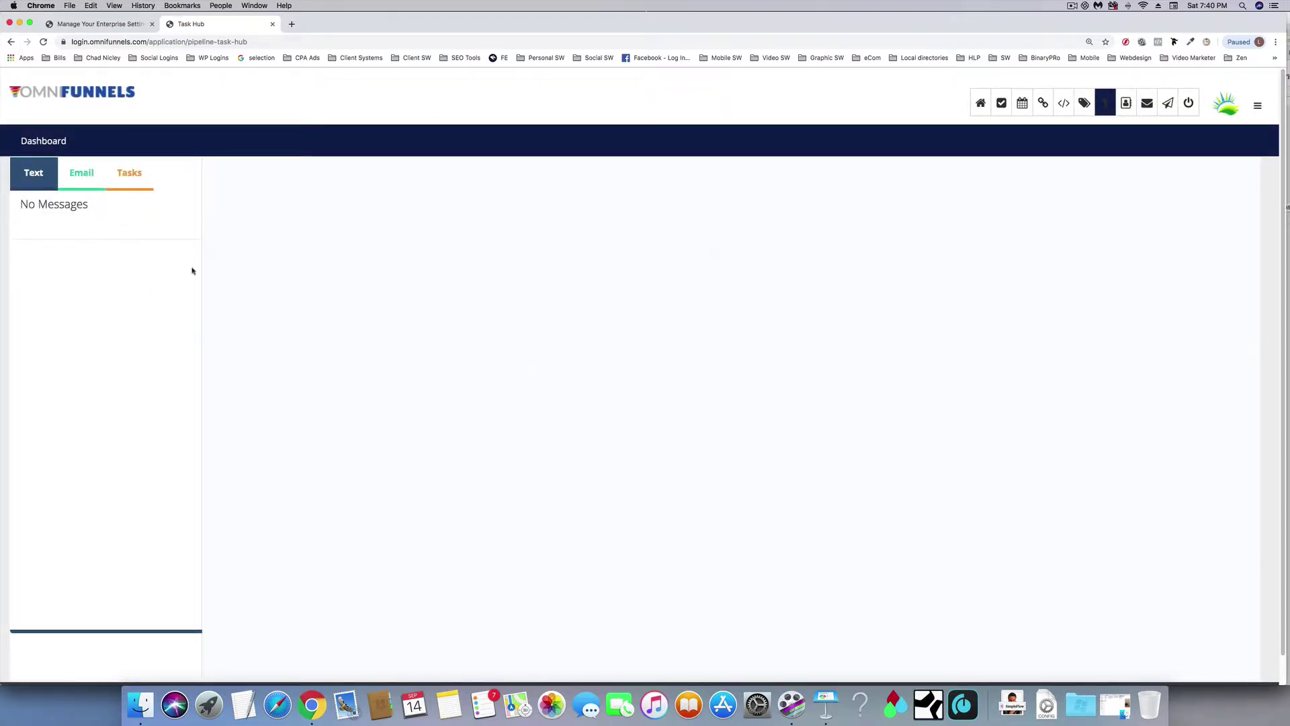
pyautogui.click(82, 176)
pyautogui.click(131, 178)
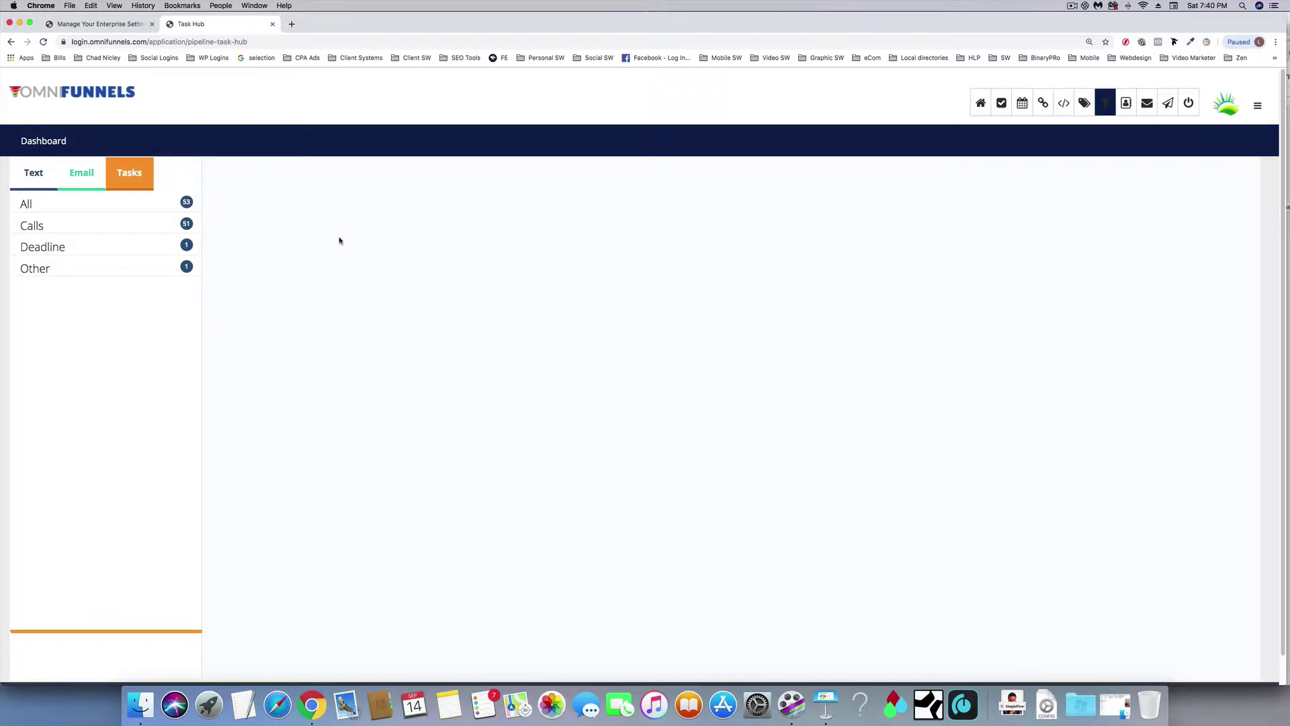
pyautogui.click(980, 102)
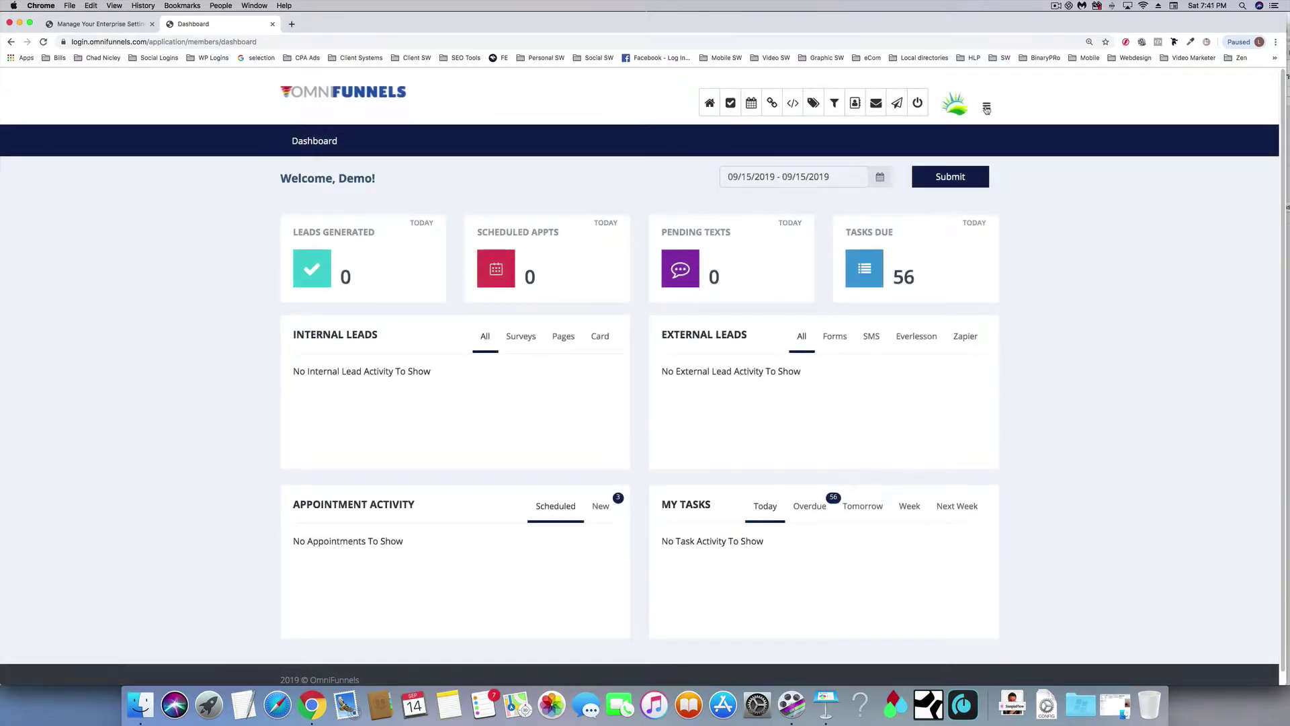
# Review the Integrations page, covering payment gateways, autoresponders, meeting software and webinar software.
pyautogui.click(986, 108)
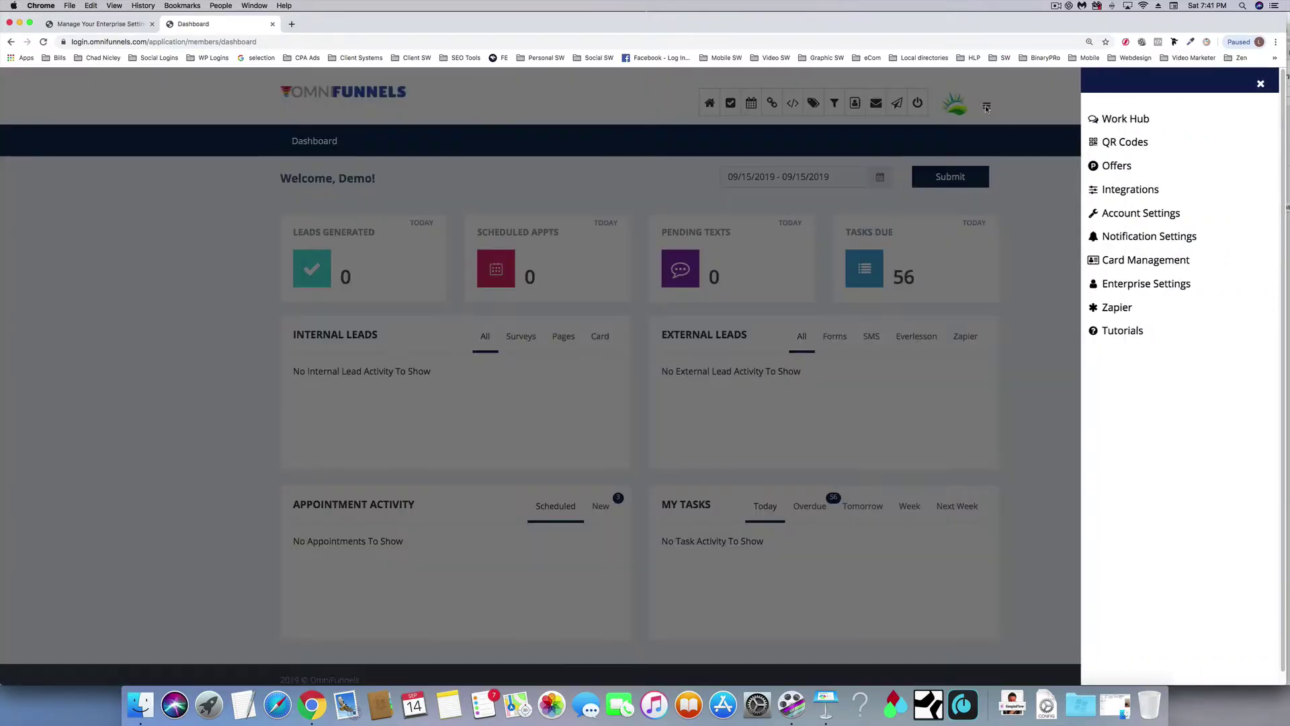
pyautogui.click(1109, 195)
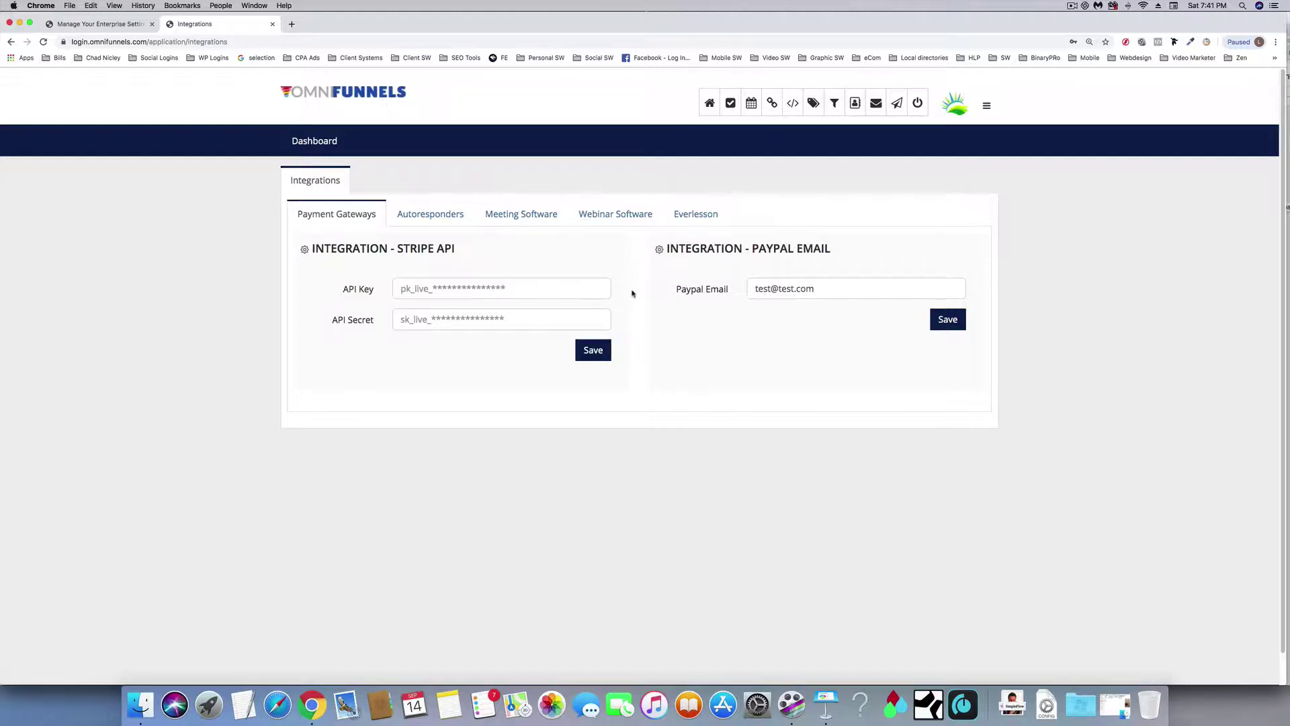
pyautogui.click(441, 215)
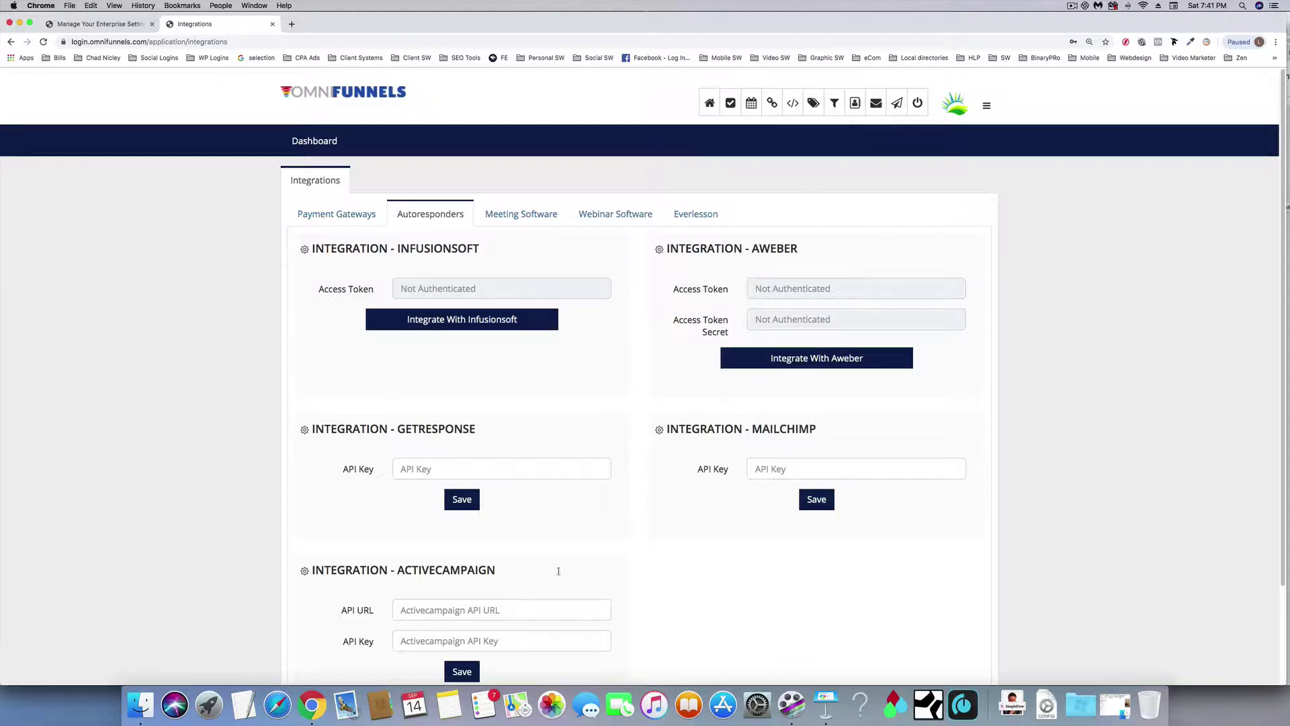
pyautogui.scroll(-1, 414, 303)
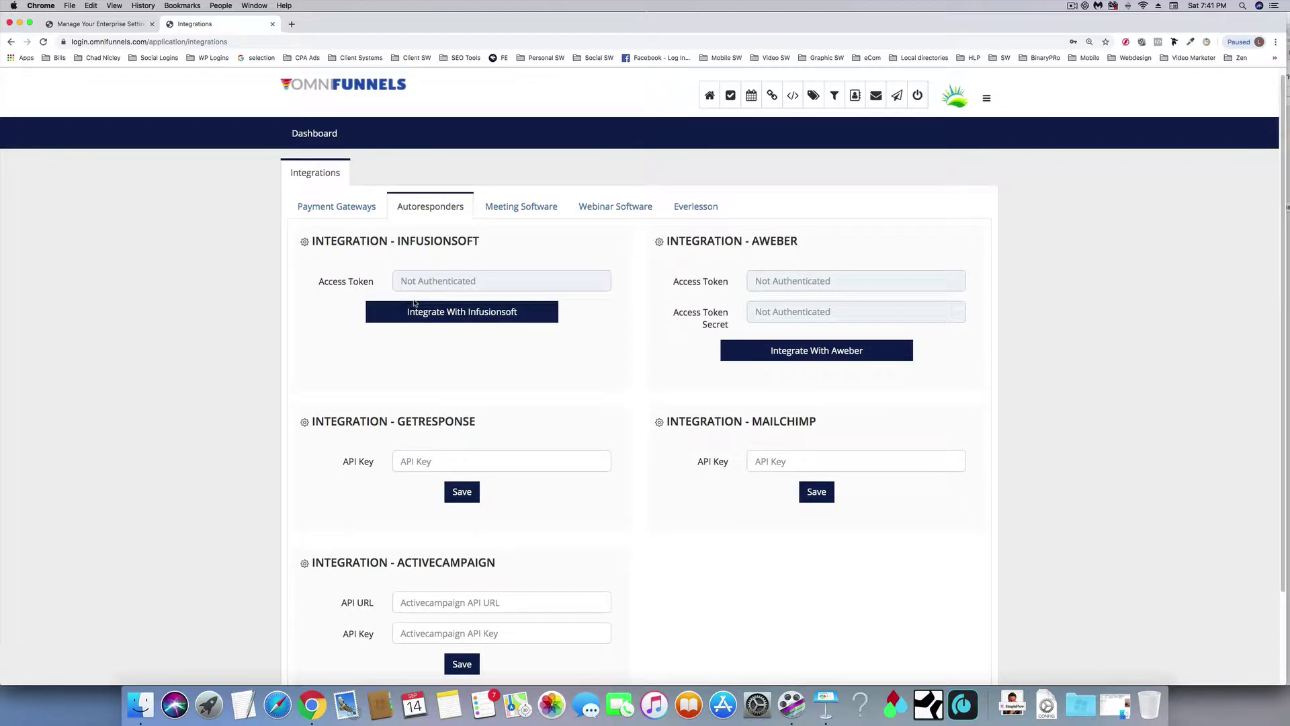
pyautogui.scroll(1, 415, 303)
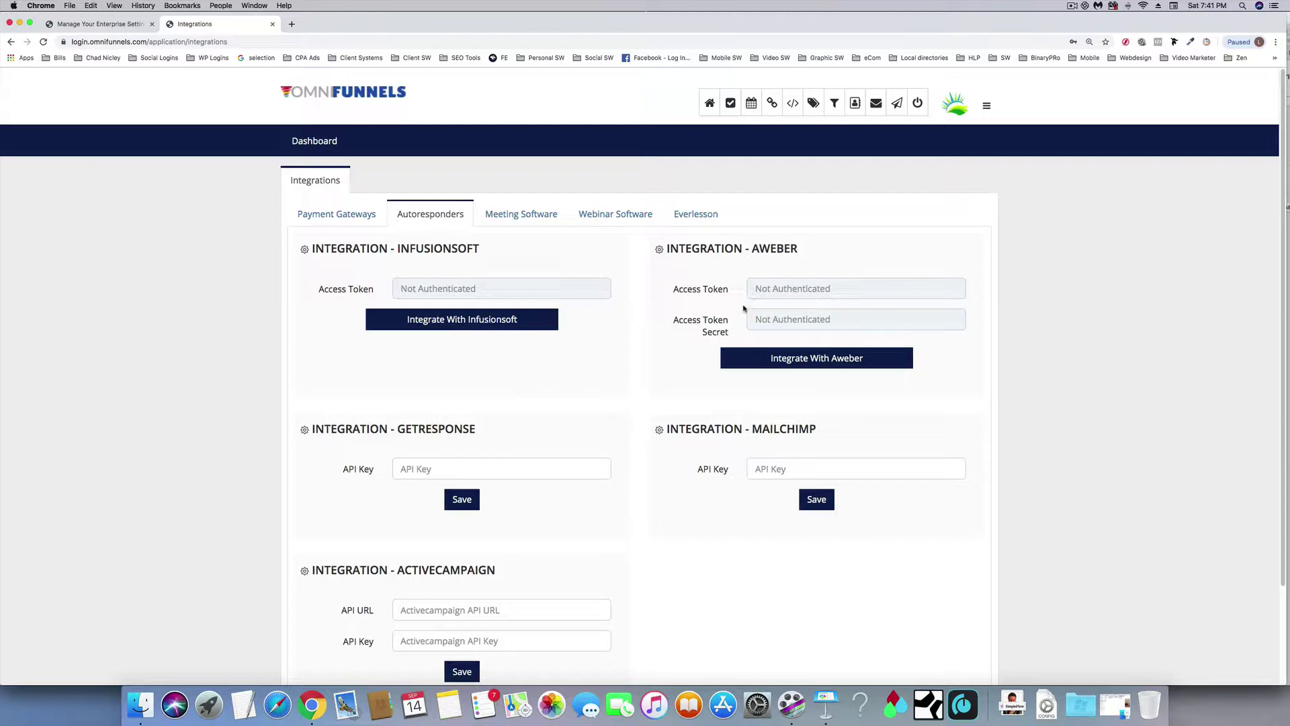
pyautogui.click(529, 216)
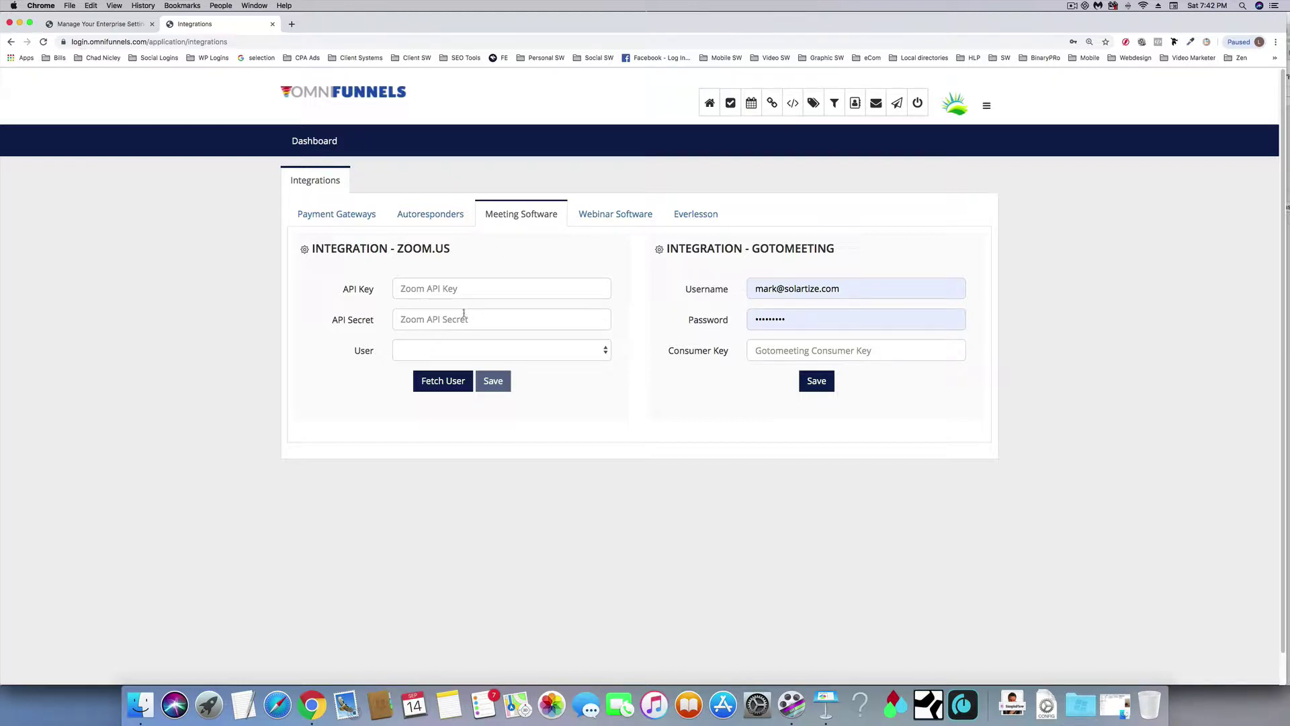
pyautogui.click(603, 223)
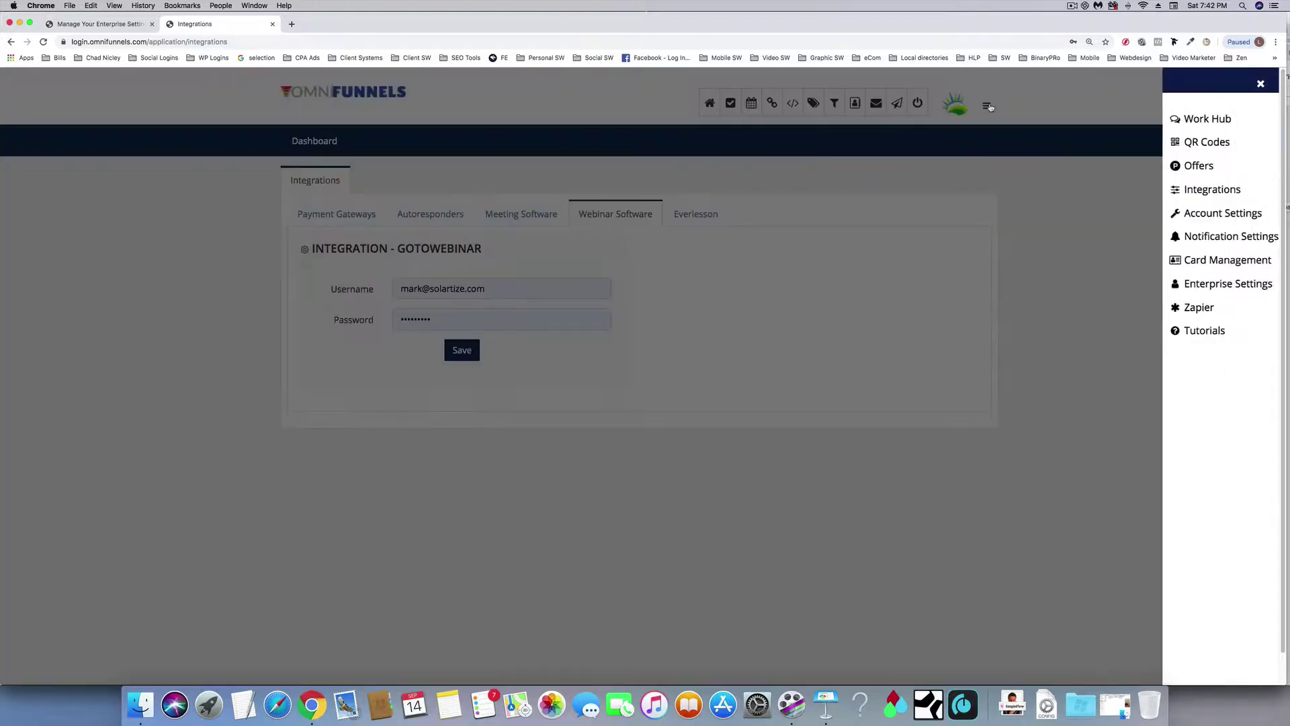
# Open the account settings and view the appointment reminder schedule.
pyautogui.click(987, 106)
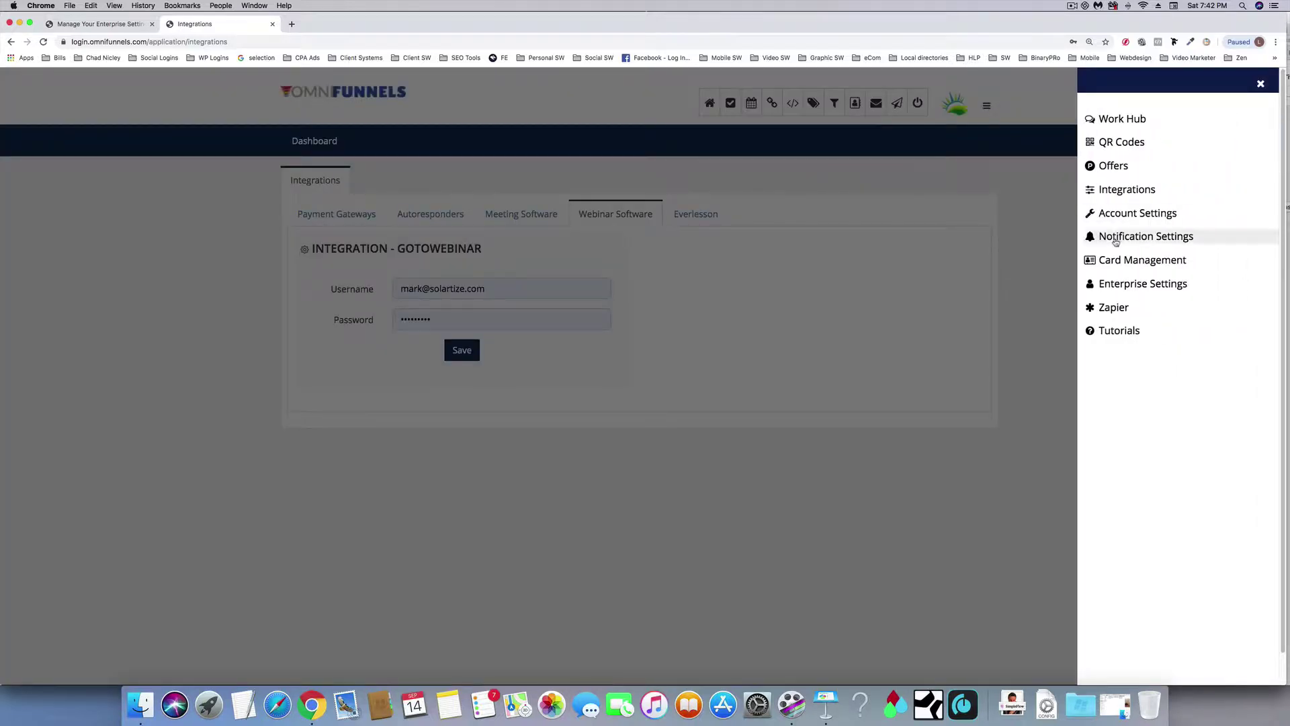
pyautogui.click(1103, 219)
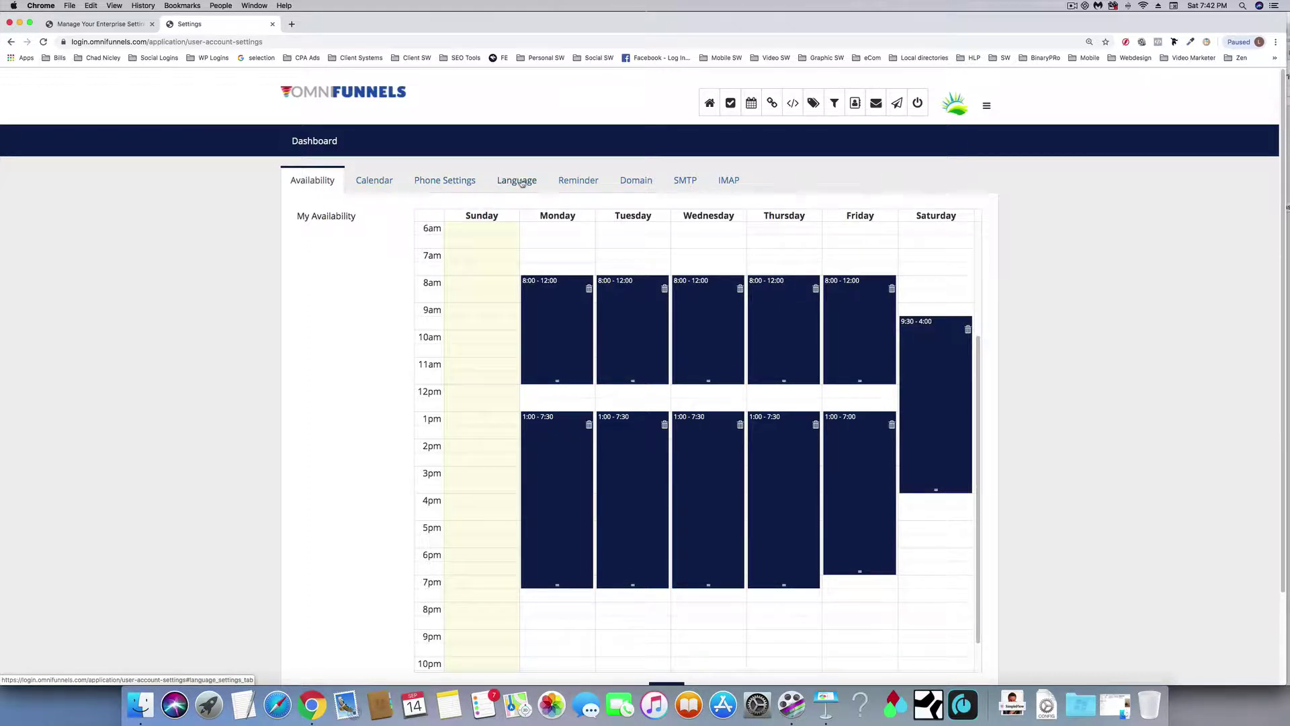
pyautogui.click(578, 181)
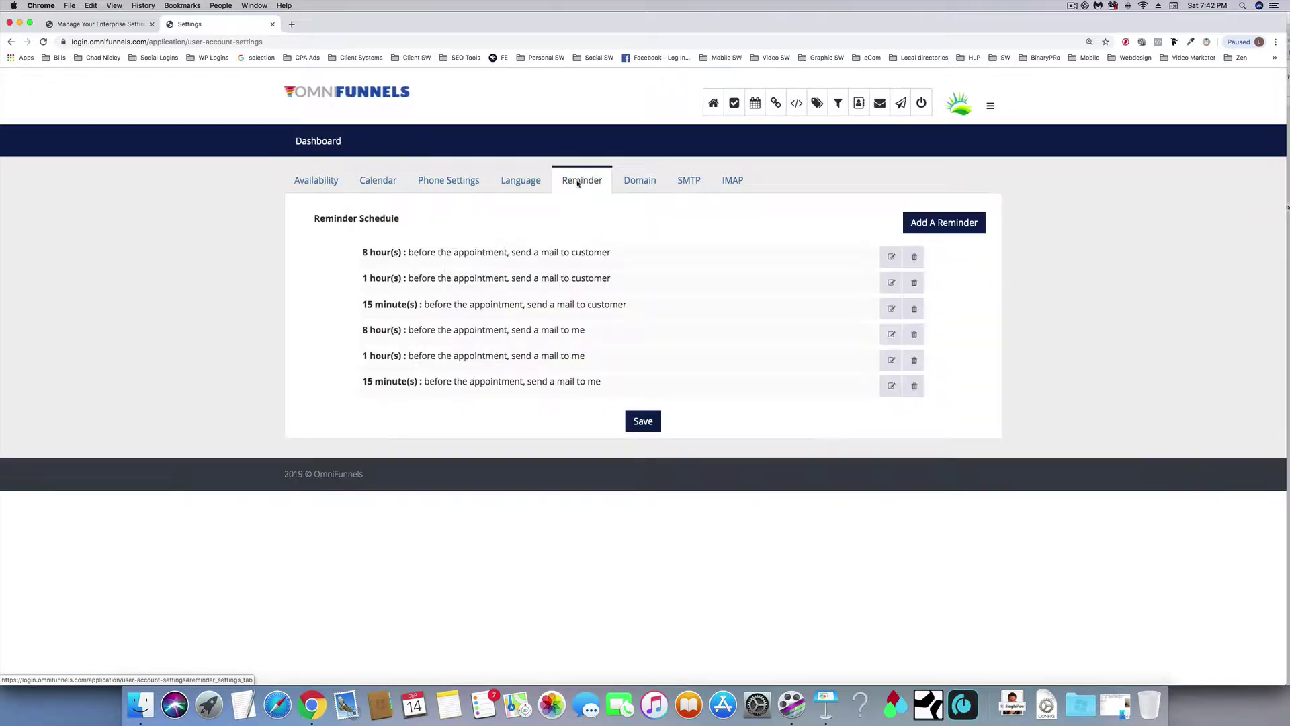
# Draft a new customer reminder for 9 hours before the appointment, check the recipient options, and discard it.
pyautogui.click(938, 228)
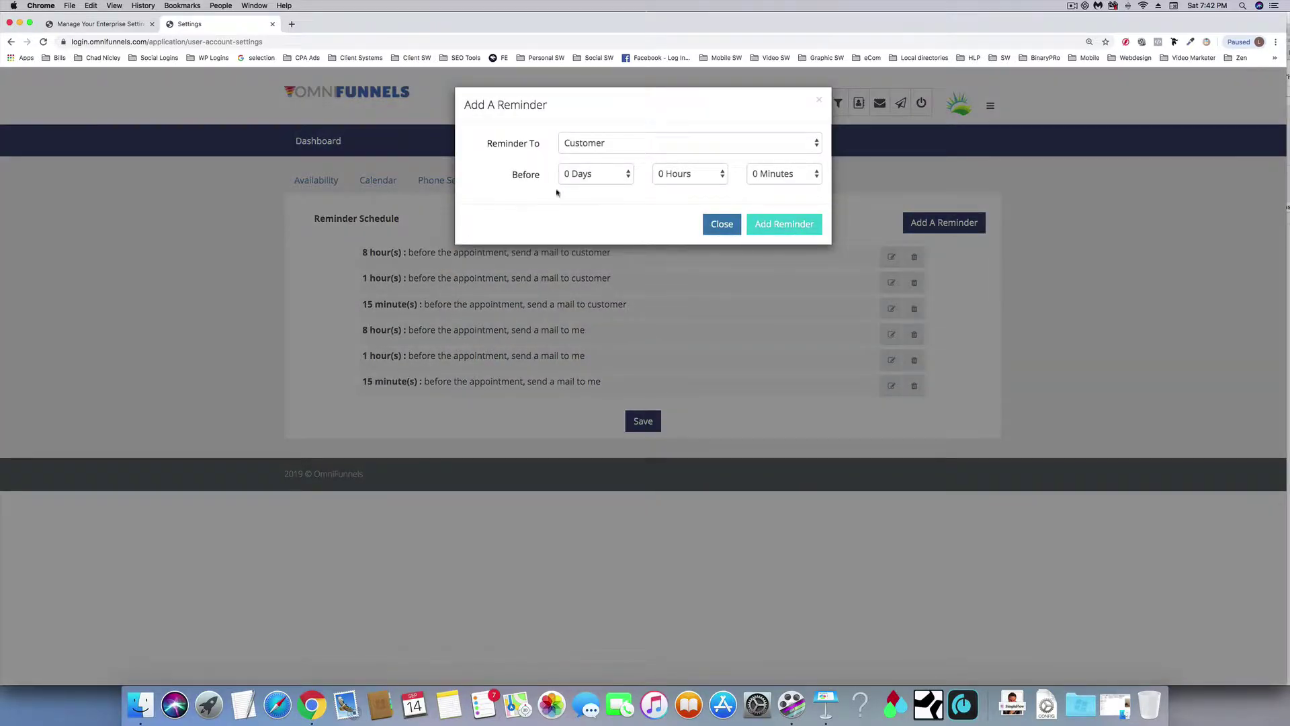
pyautogui.click(699, 176)
pyautogui.click(679, 279)
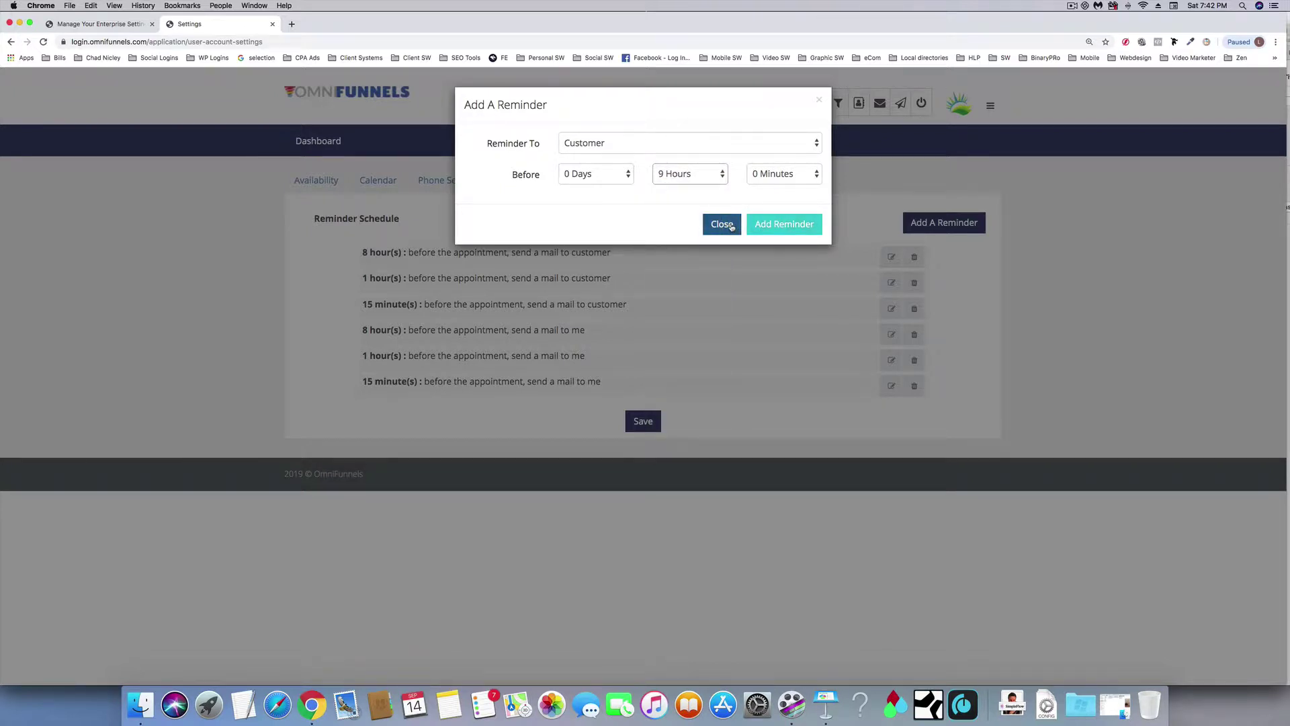
pyautogui.click(655, 145)
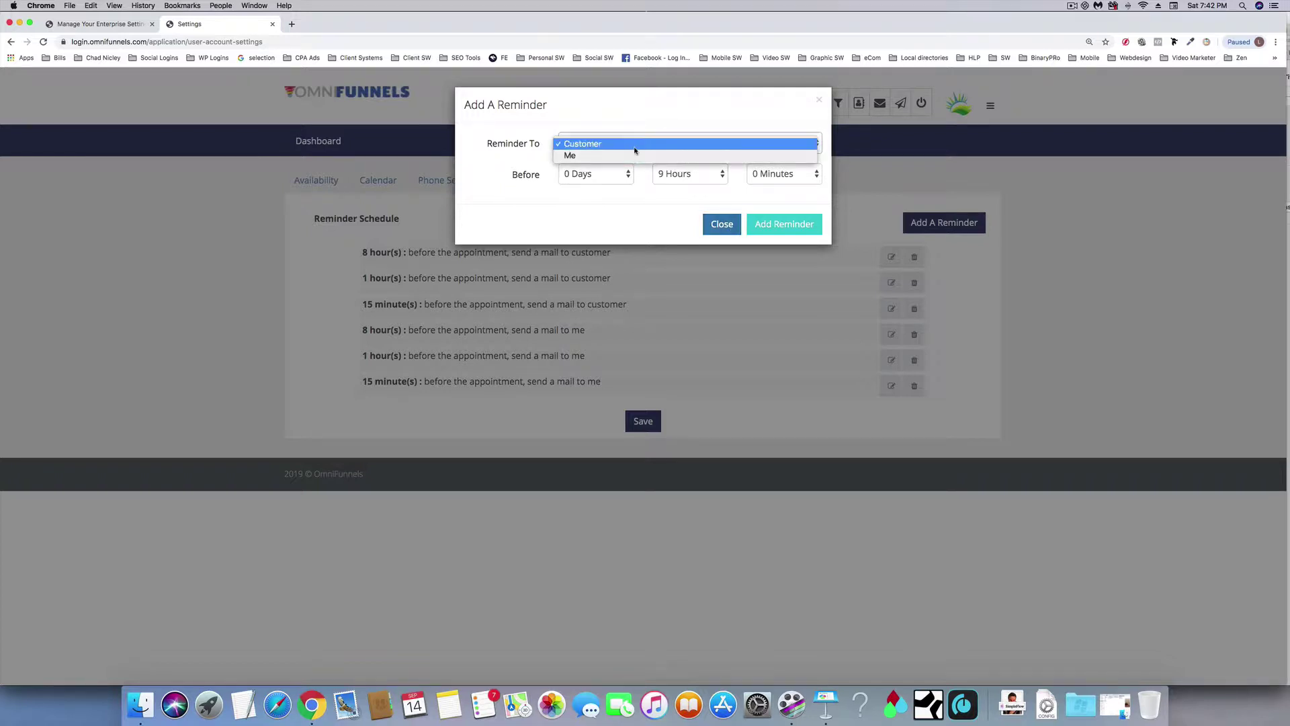
pyautogui.click(722, 224)
pyautogui.click(721, 223)
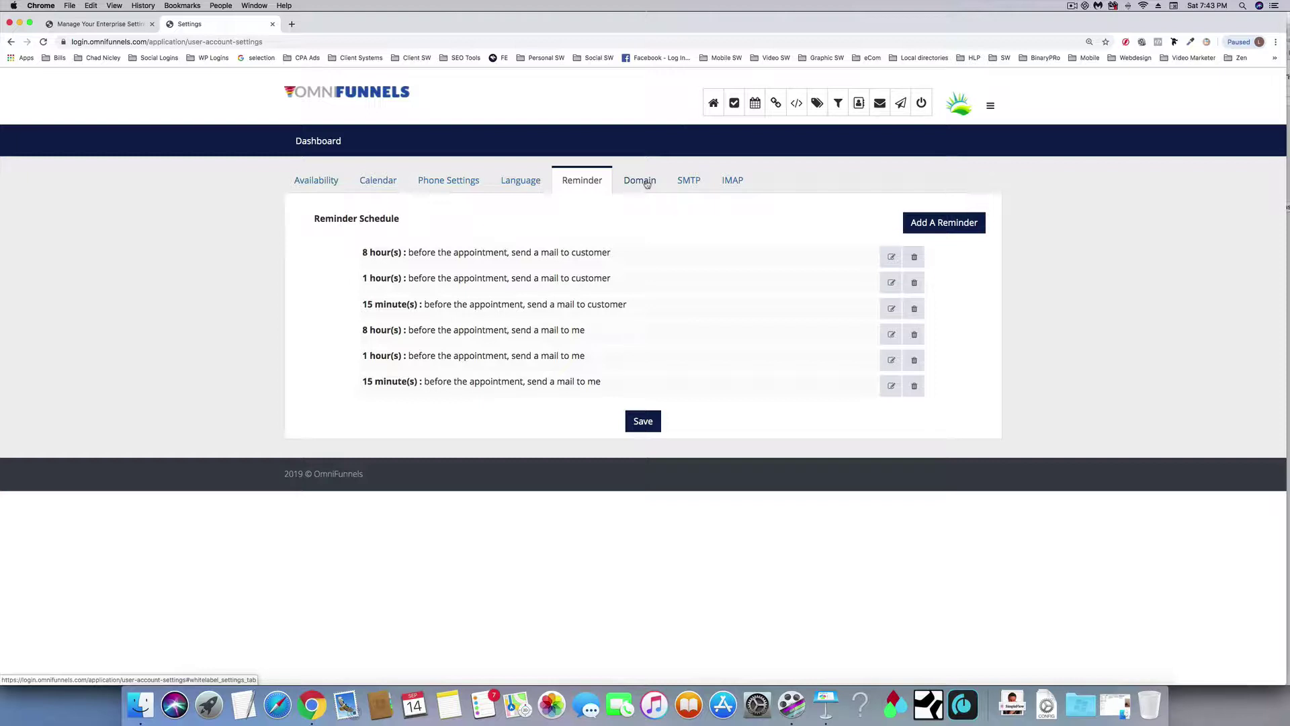
# Open Card Management to view the digital business card setup.
pyautogui.moveTo(357, 93); pyautogui.dragTo(415, 90)
pyautogui.click(991, 105)
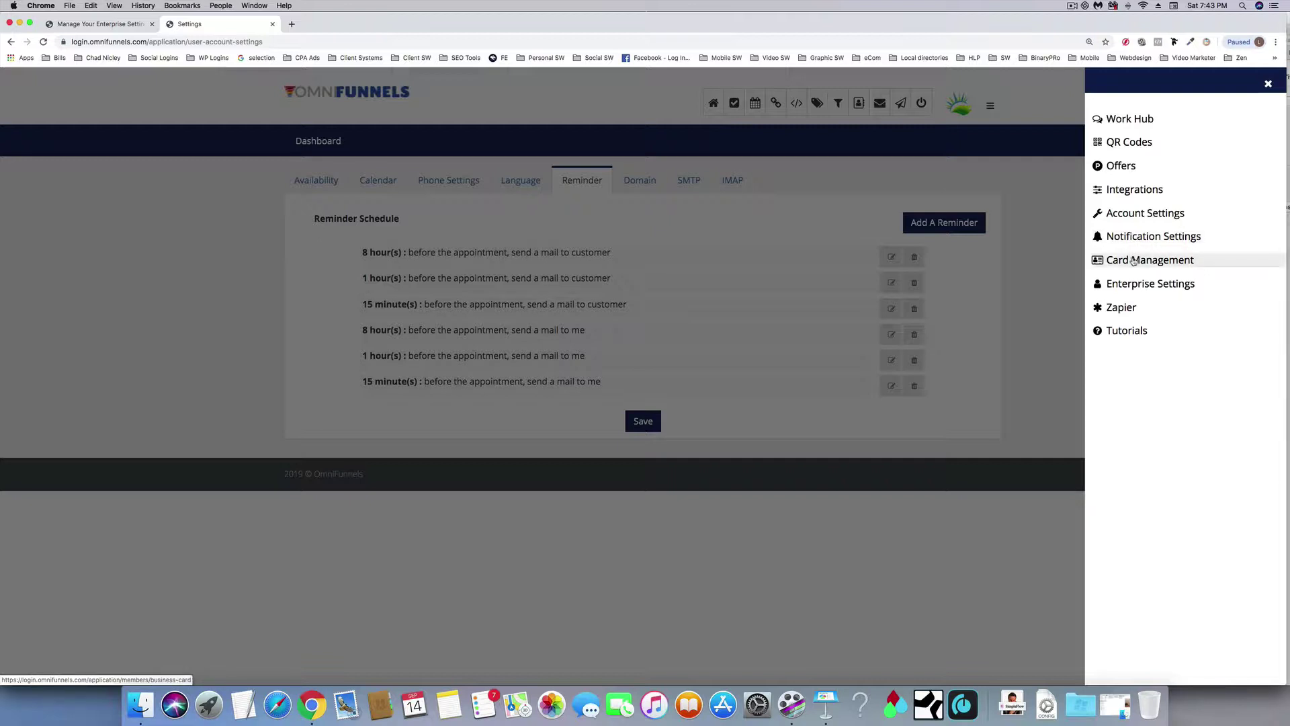
pyautogui.click(1134, 261)
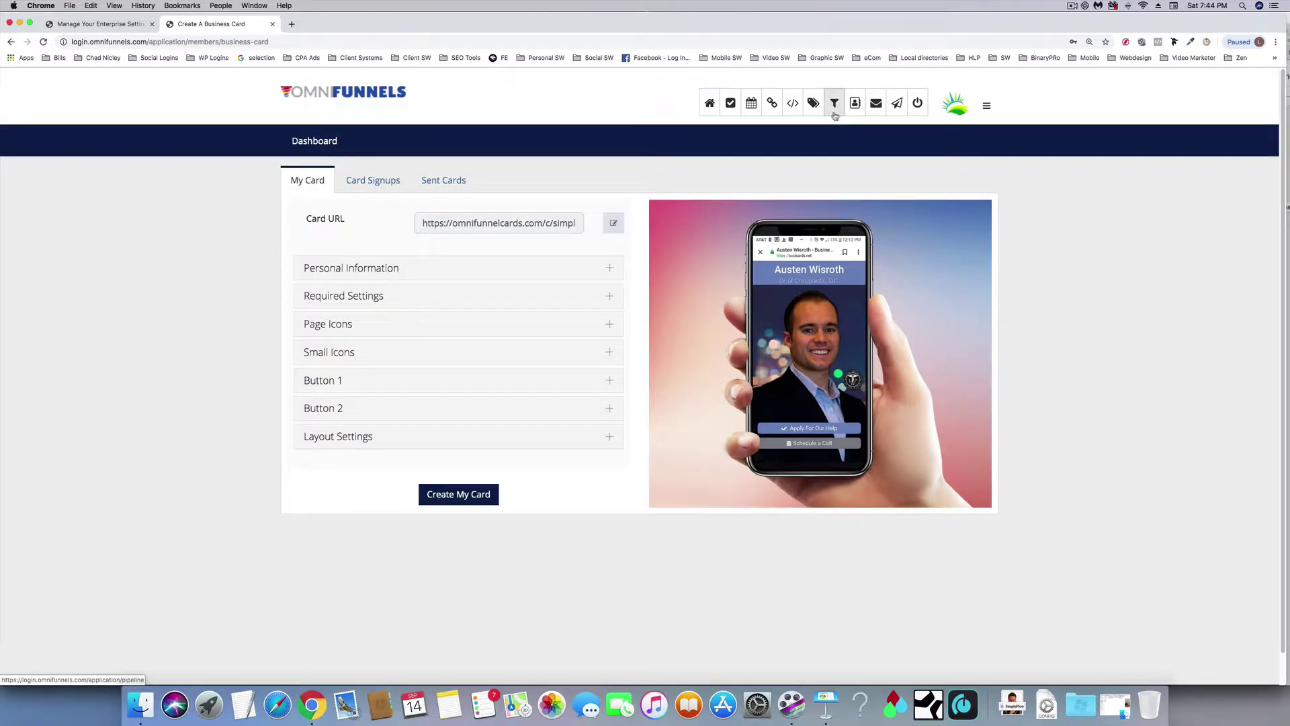
# Review the super users in Enterprise Settings and the permission options for a new user, closing the form without adding one.
pyautogui.click(988, 106)
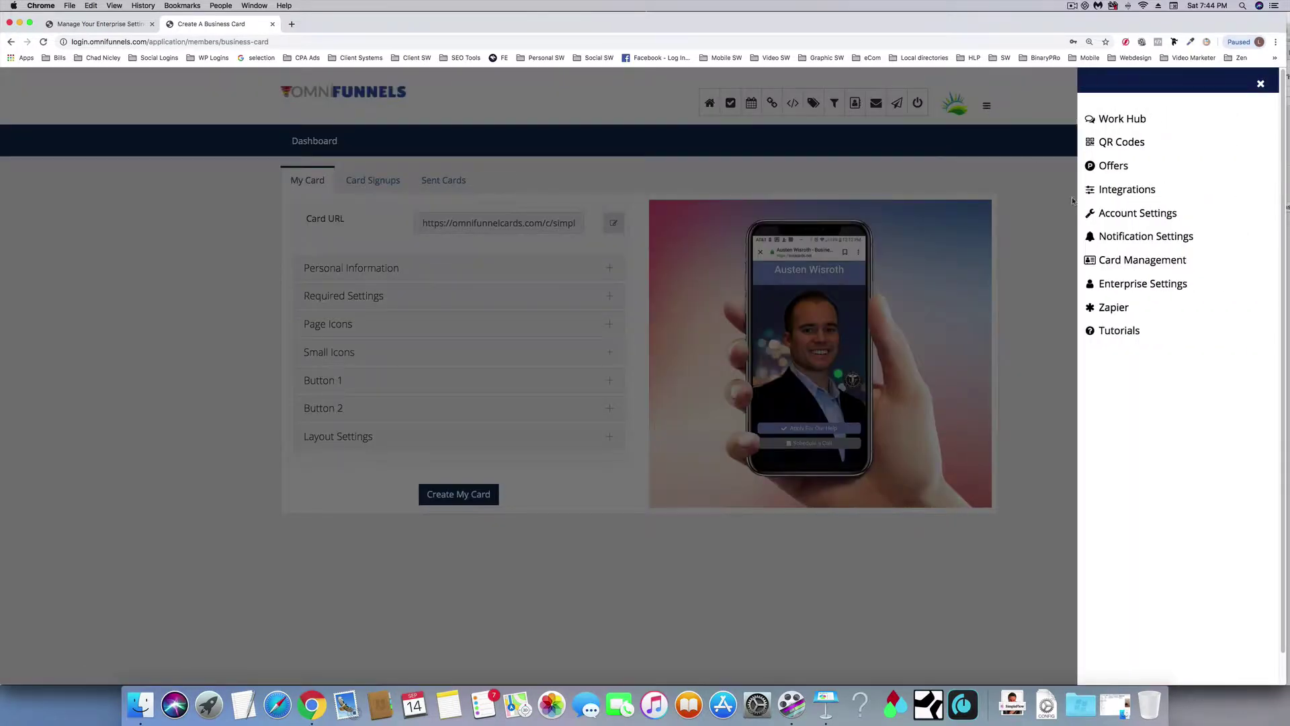
pyautogui.click(1112, 284)
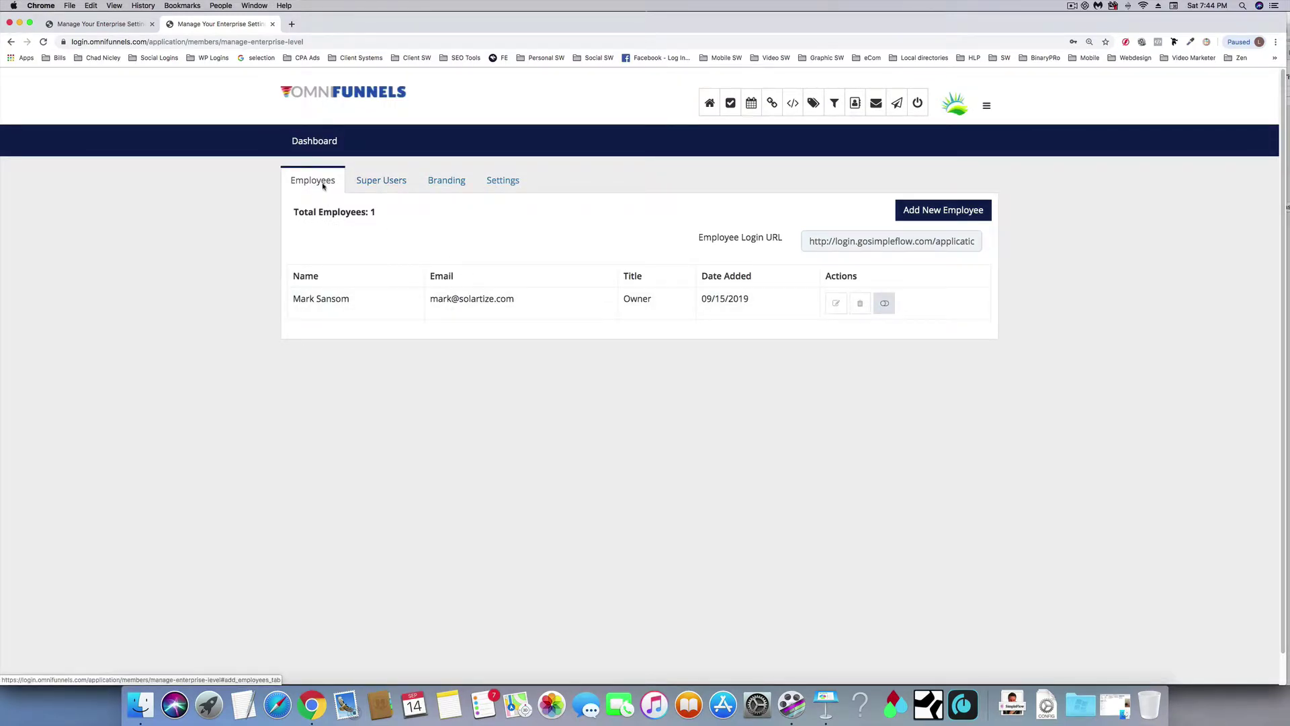
pyautogui.click(393, 182)
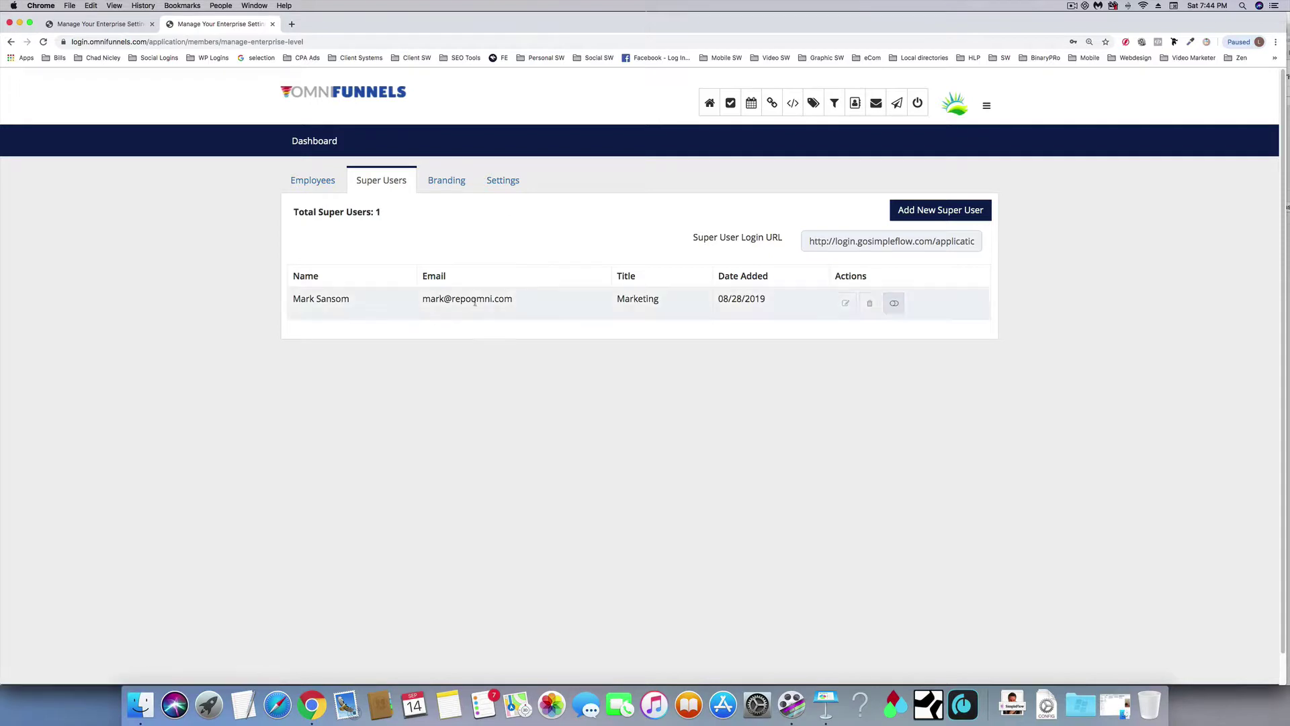
pyautogui.click(931, 210)
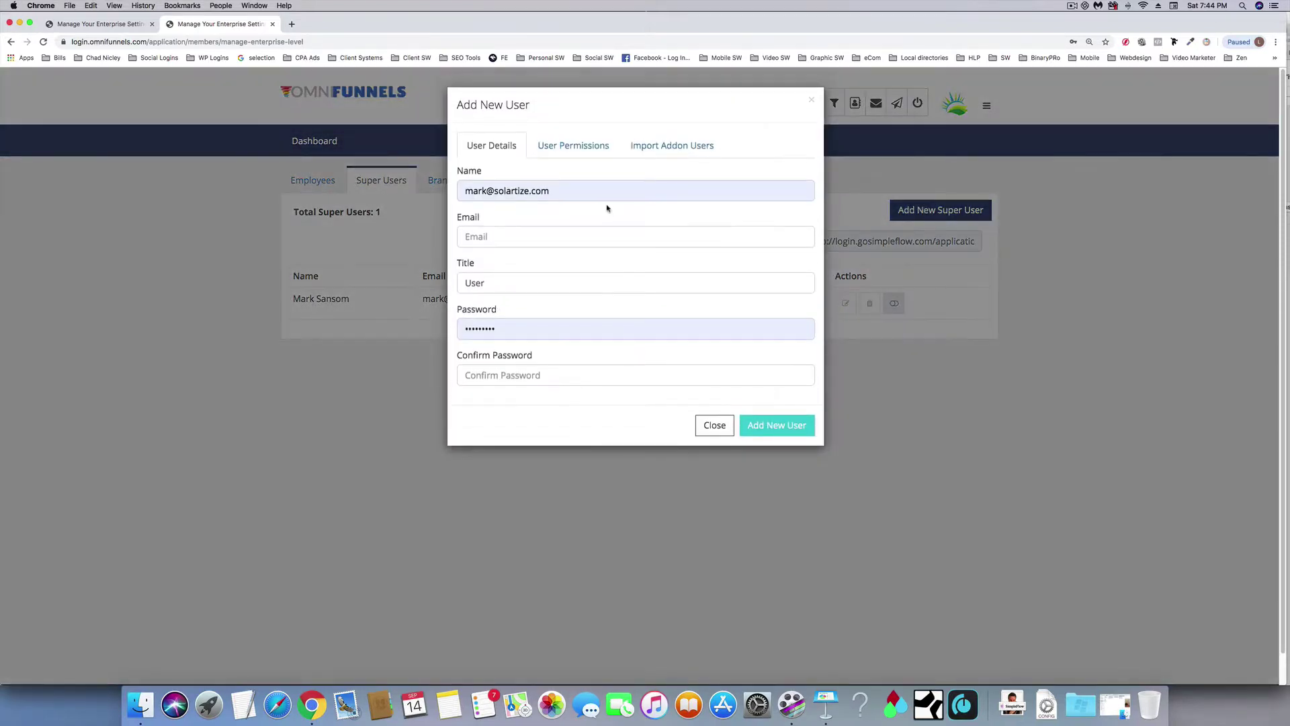
pyautogui.click(570, 154)
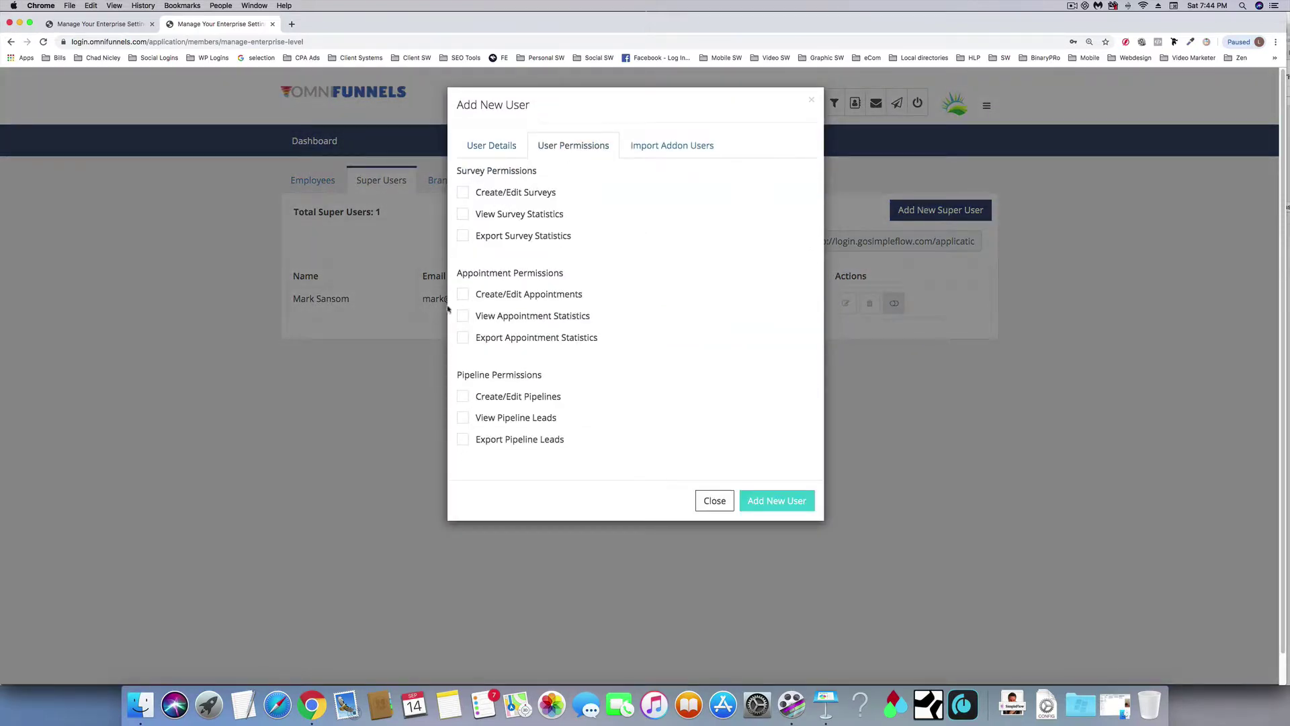
pyautogui.click(715, 501)
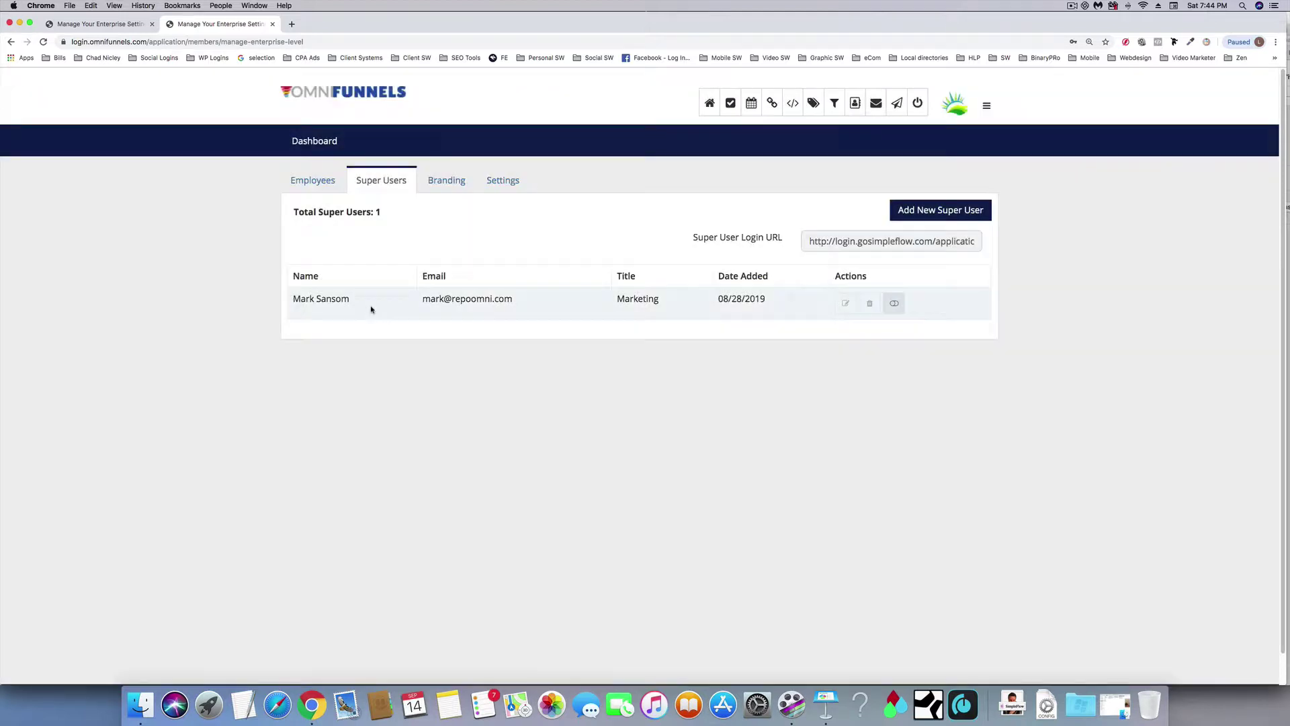
# Review the employee list and the enterprise branding options.
pyautogui.click(320, 180)
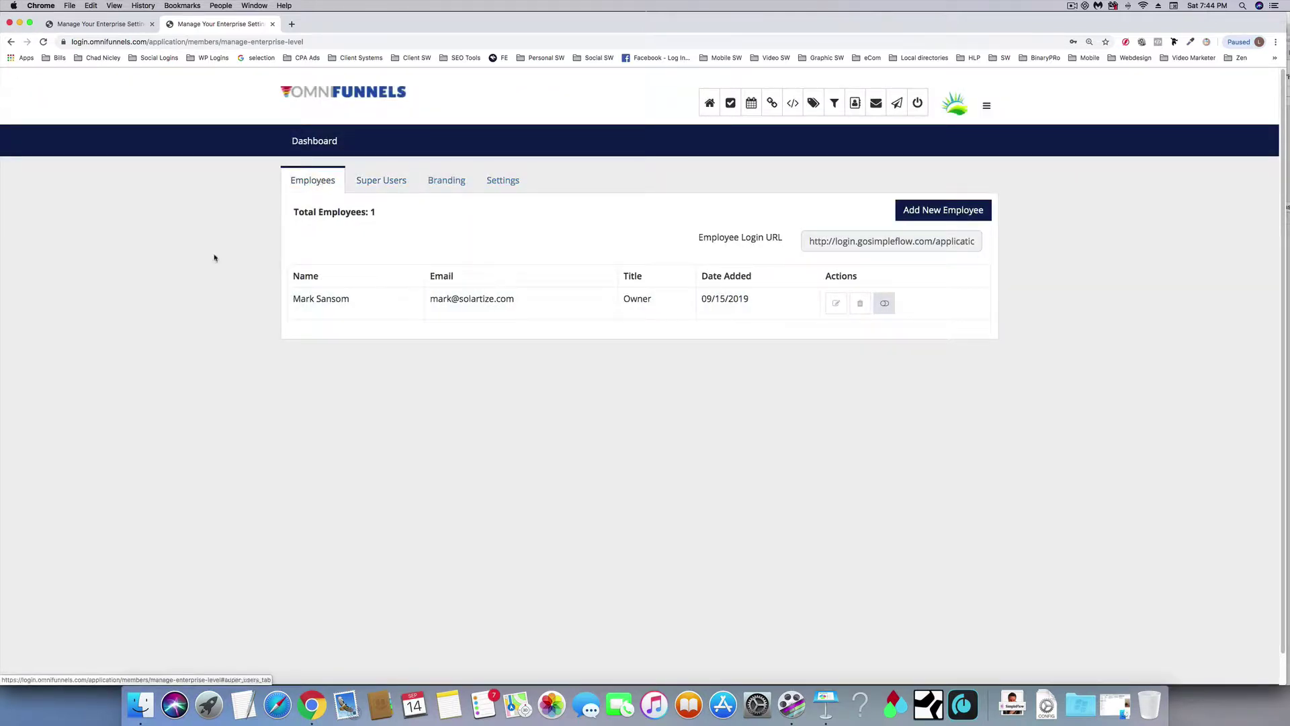
pyautogui.click(442, 183)
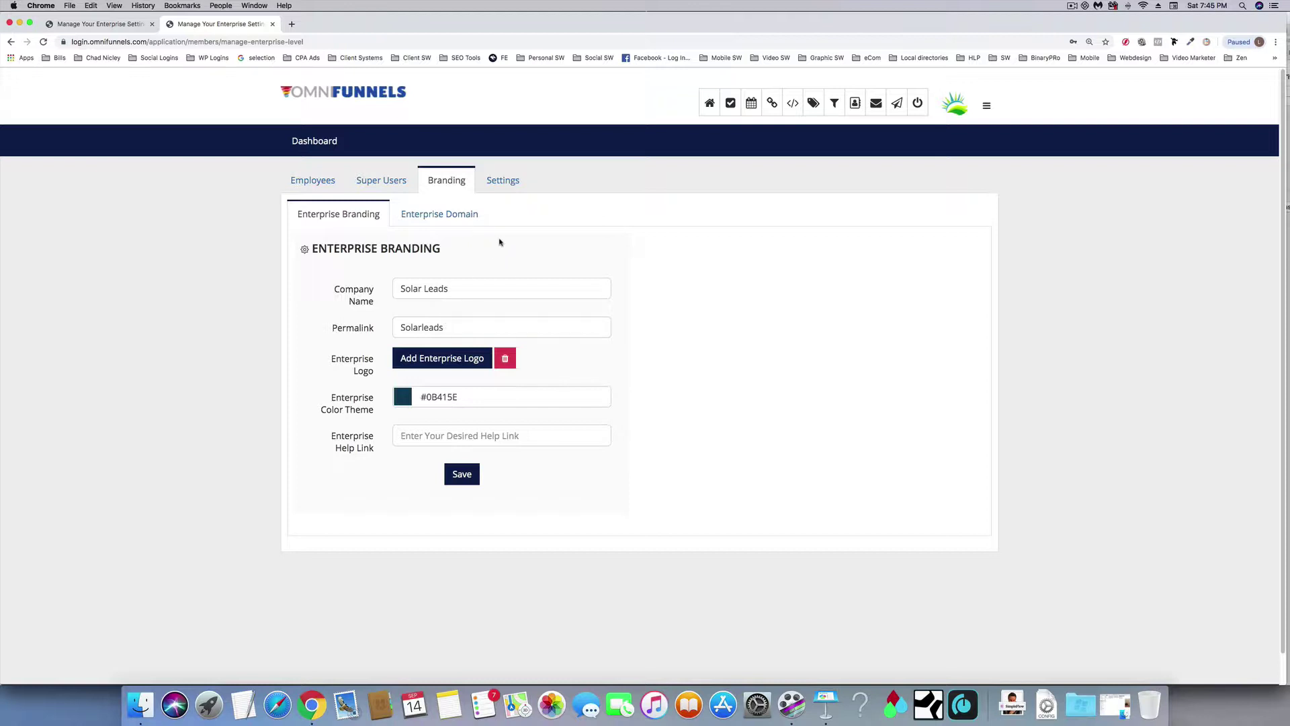
pyautogui.click(987, 105)
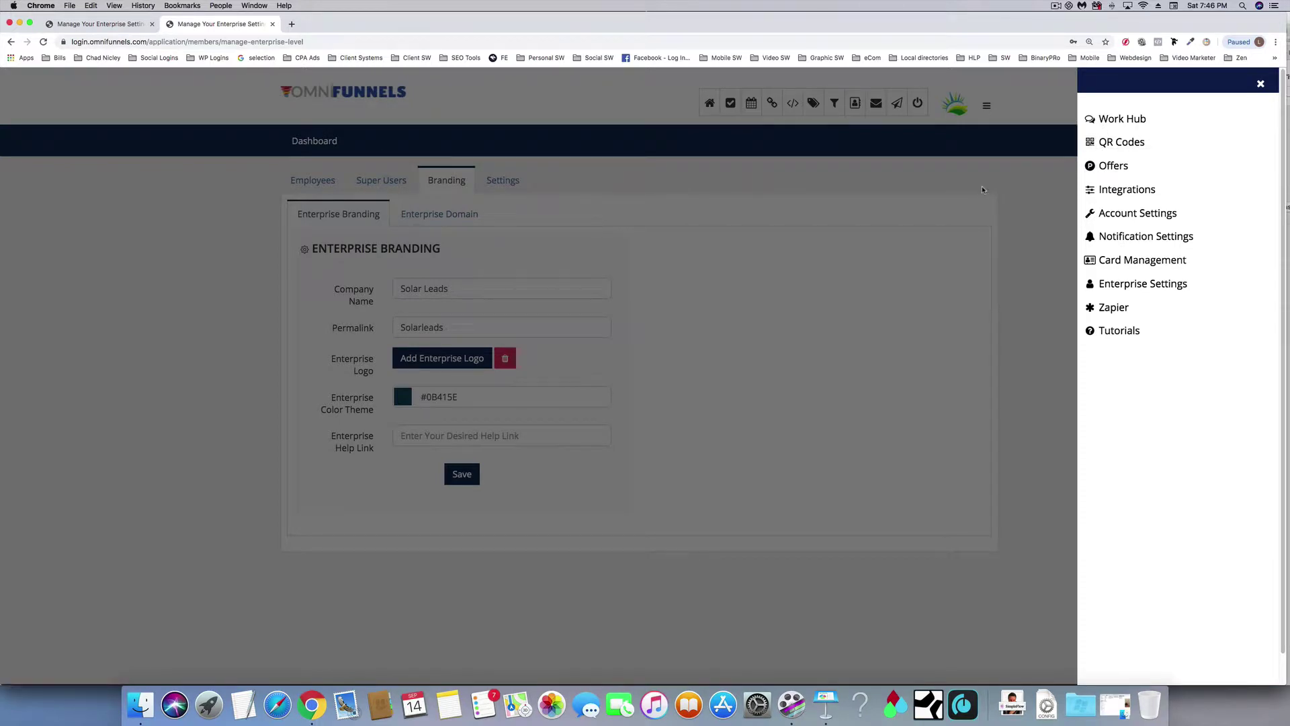
pyautogui.click(1261, 85)
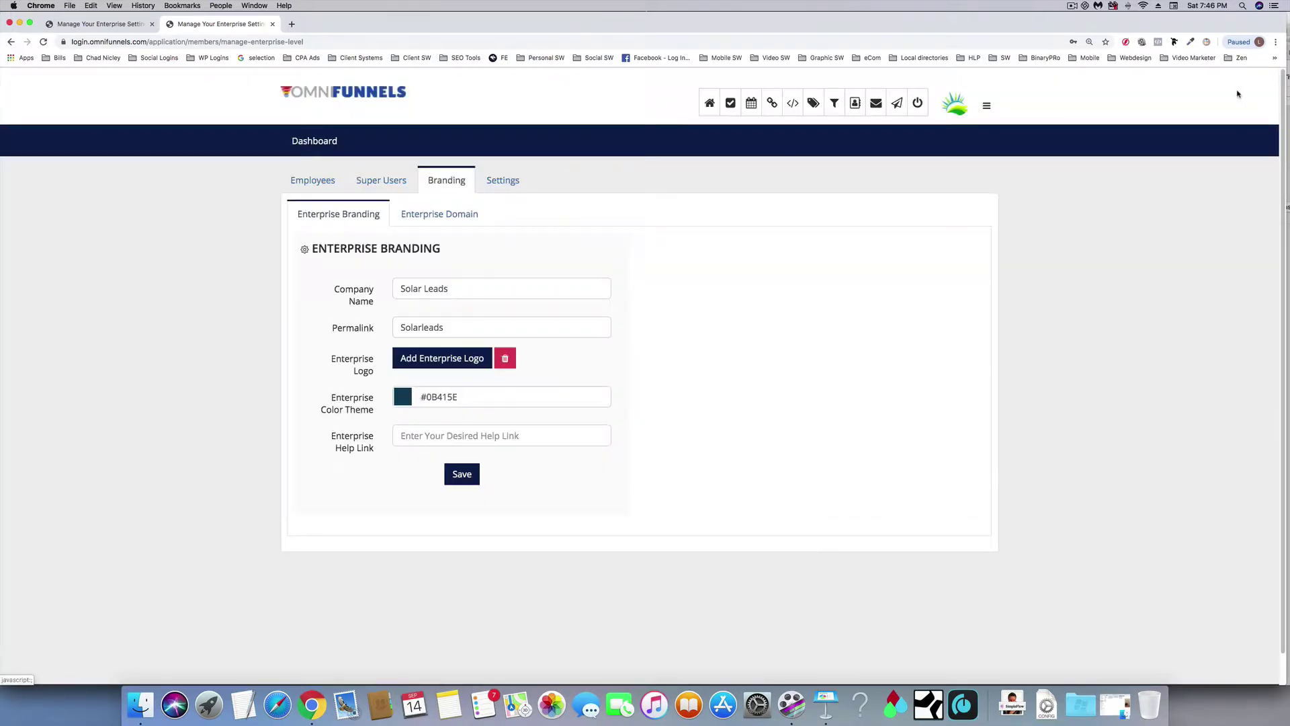
# Open the survey list and review the Solar Survey's actions and retargeting codes, closing the codes without saving changes.
pyautogui.click(731, 104)
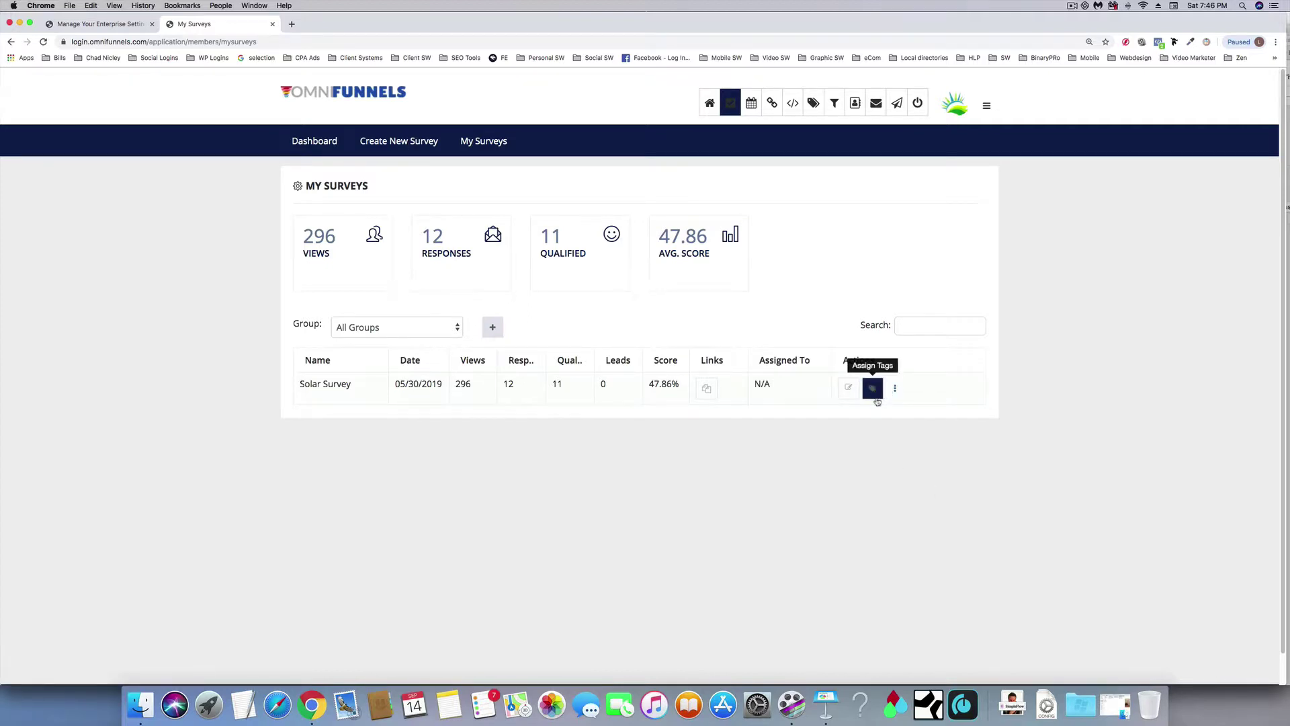
pyautogui.click(895, 388)
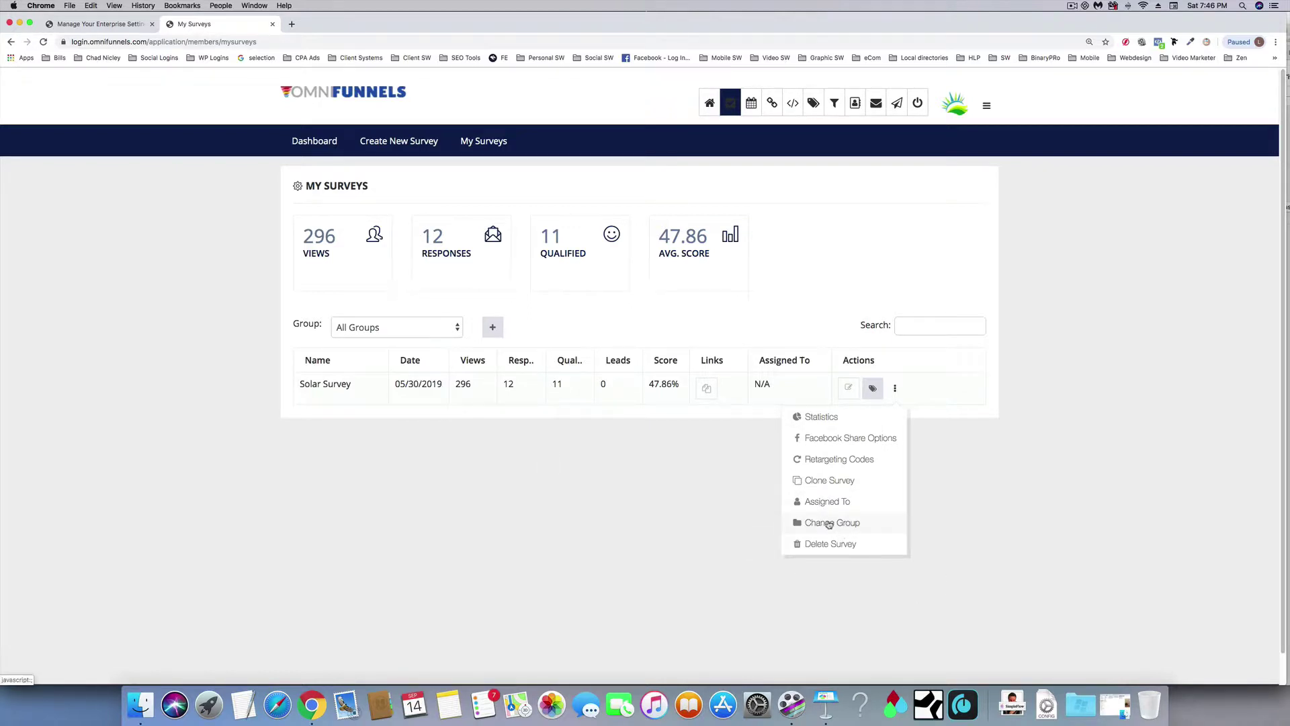
pyautogui.click(828, 459)
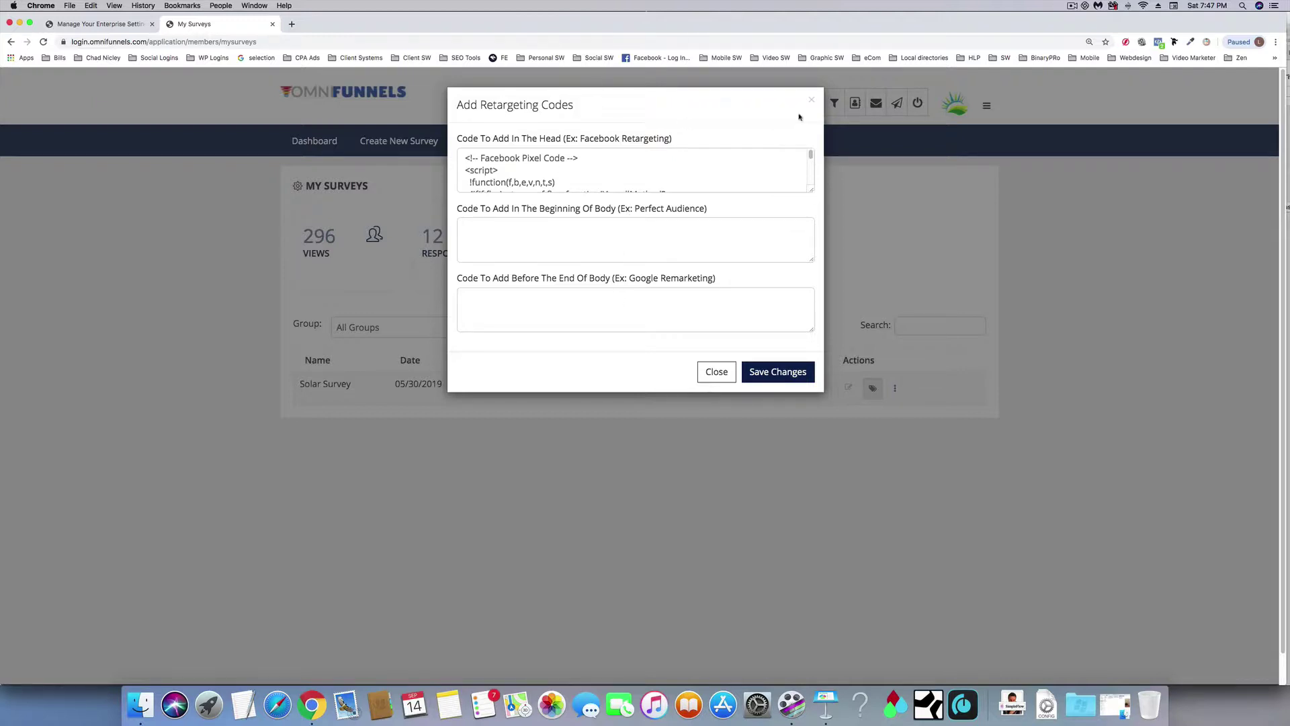
pyautogui.click(814, 99)
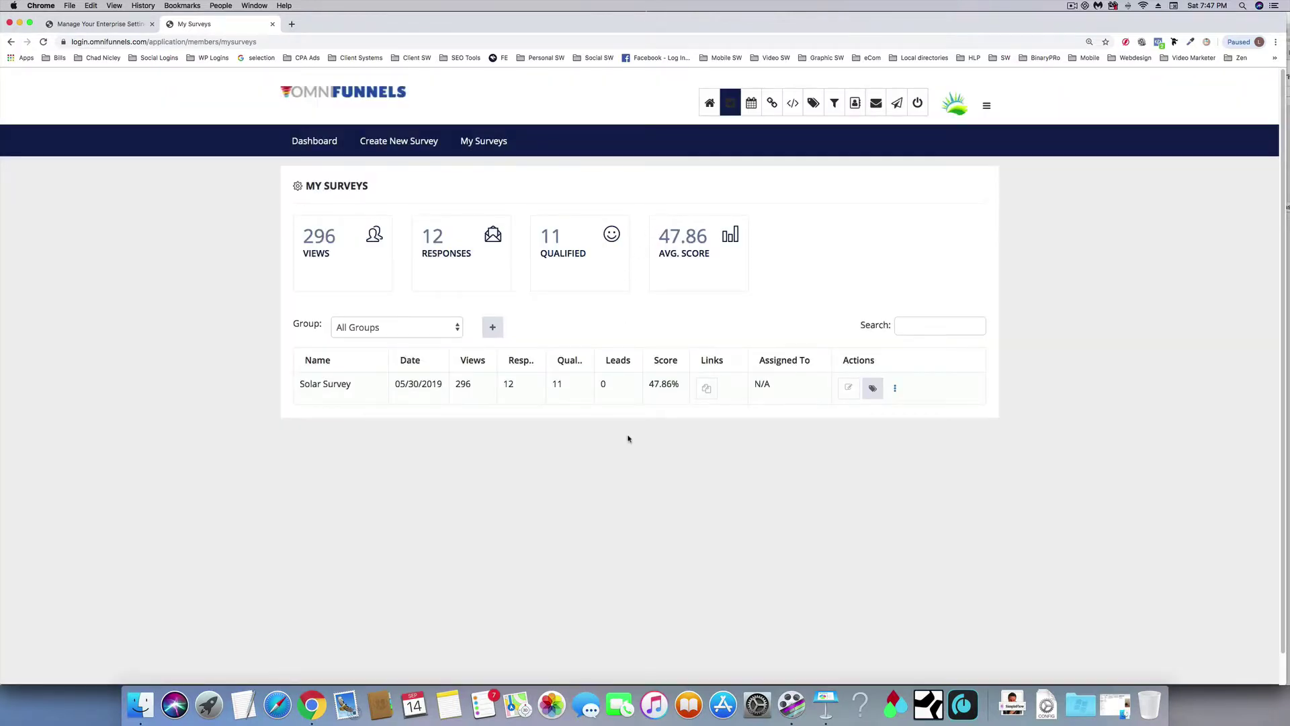
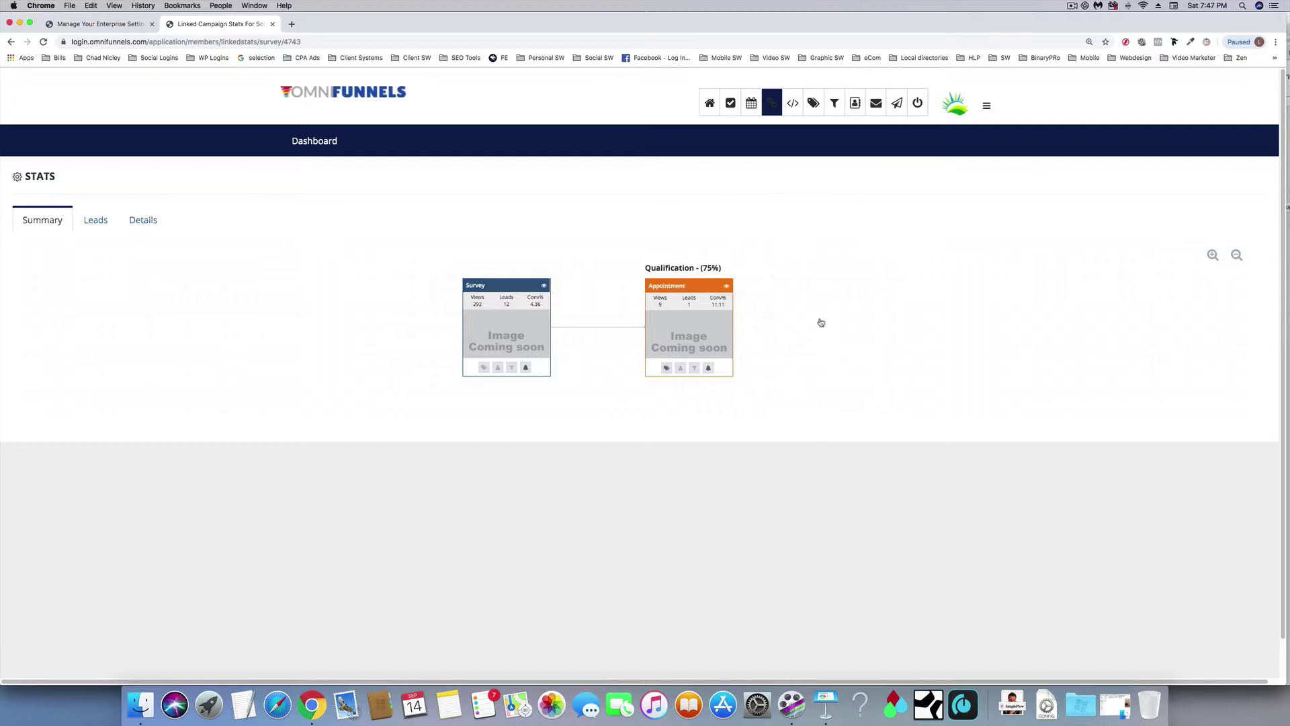
# Open the forms list and view the embed code of the Simple Flow form, closing it when done.
pyautogui.click(795, 103)
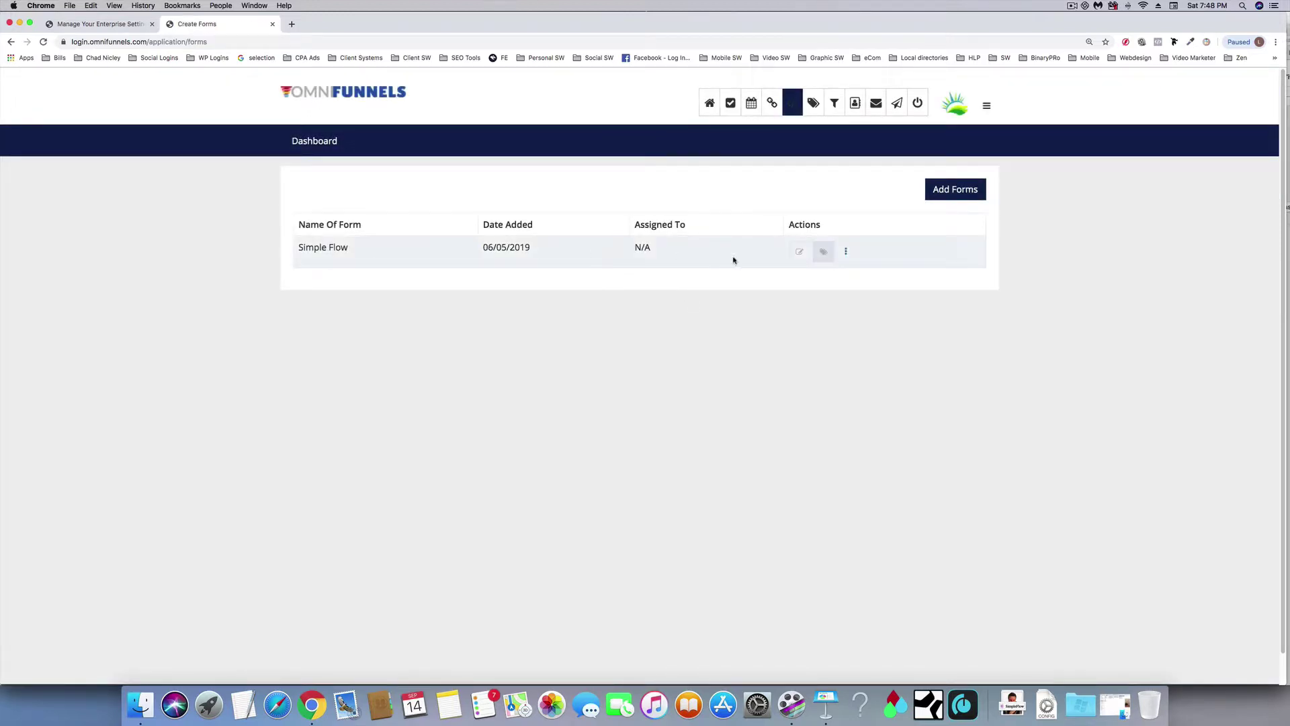
pyautogui.click(846, 252)
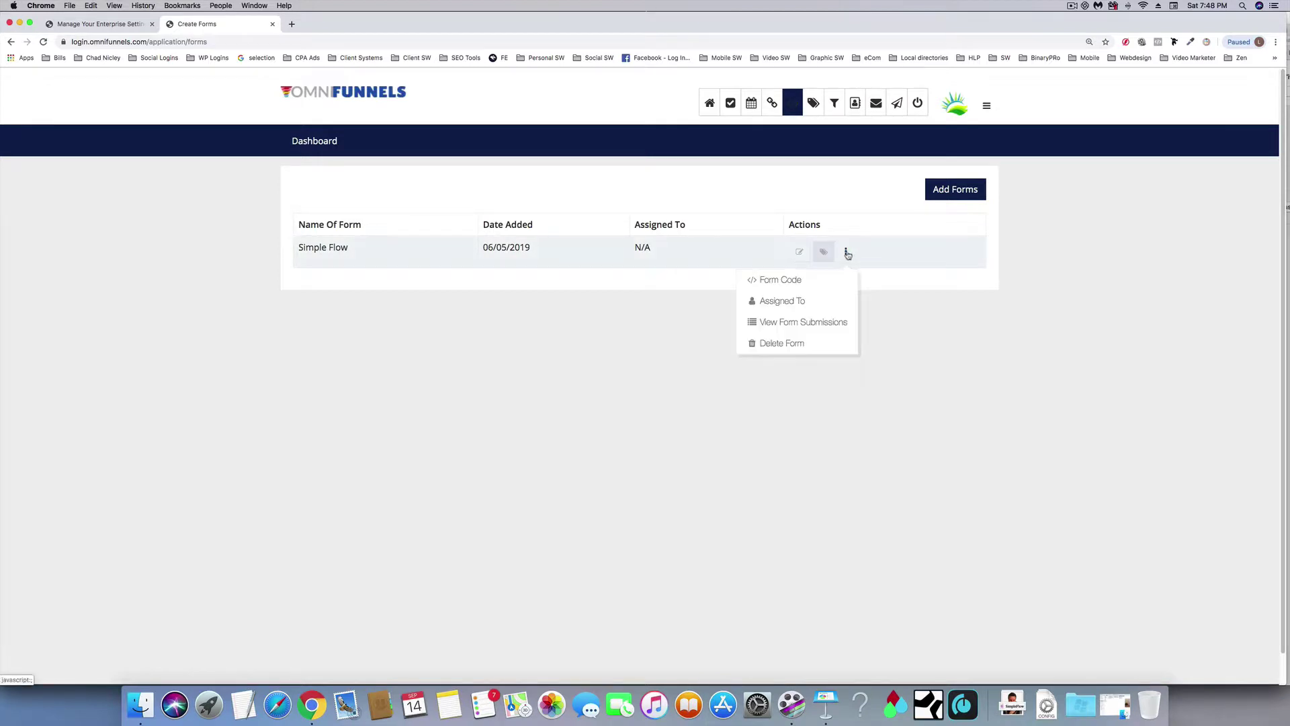
pyautogui.click(764, 281)
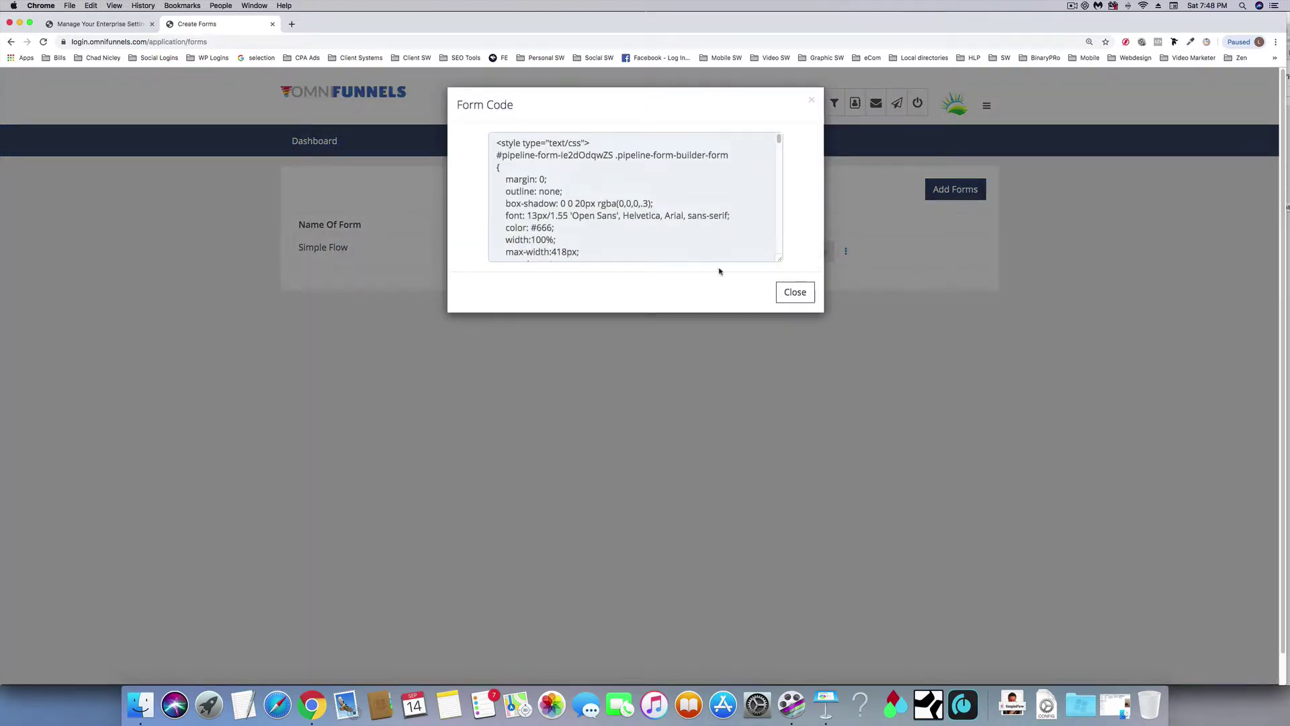
pyautogui.click(794, 293)
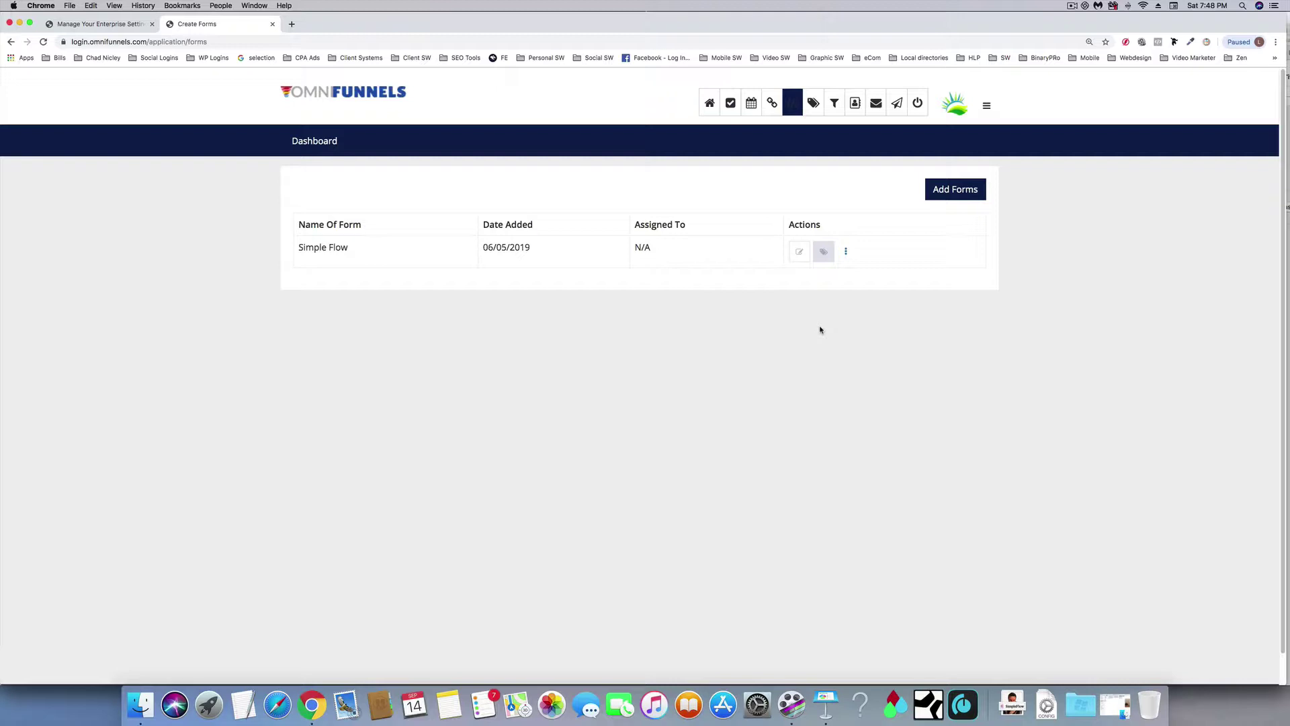
# Review the tagging, assignment and submission options of the Simple Flow form without changing any of them.
pyautogui.click(829, 256)
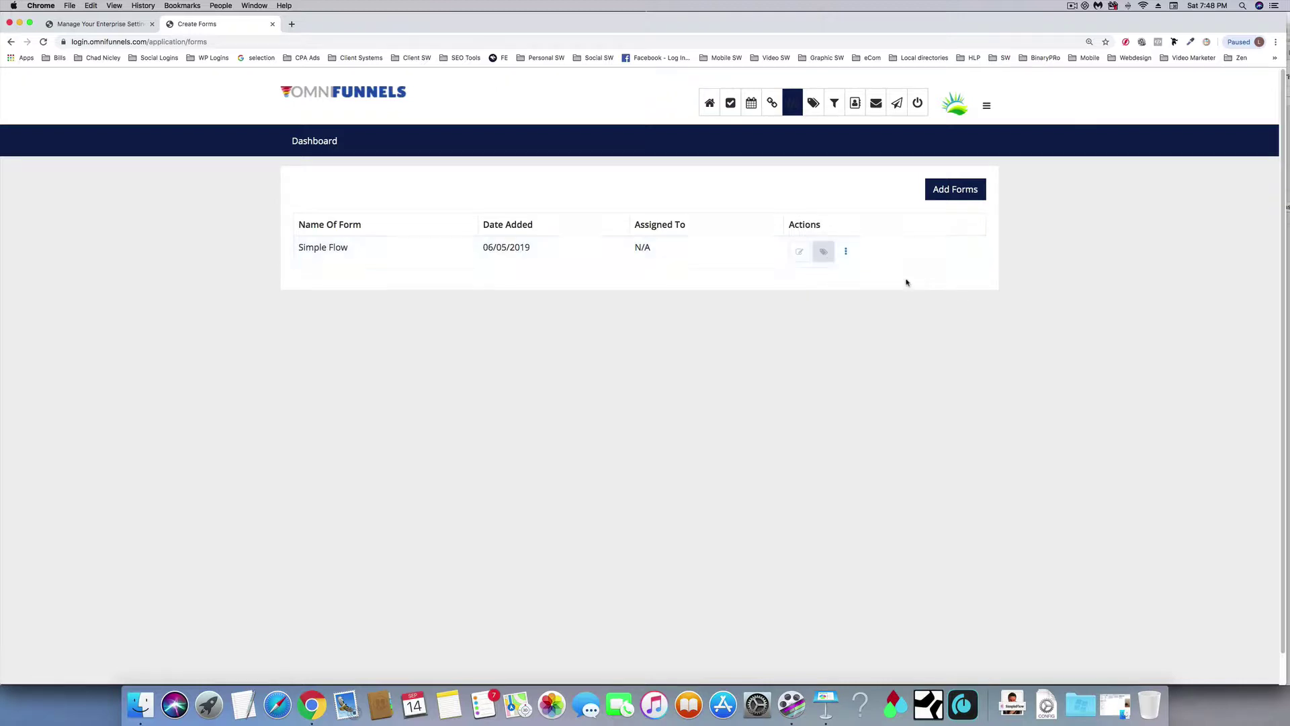
pyautogui.click(846, 251)
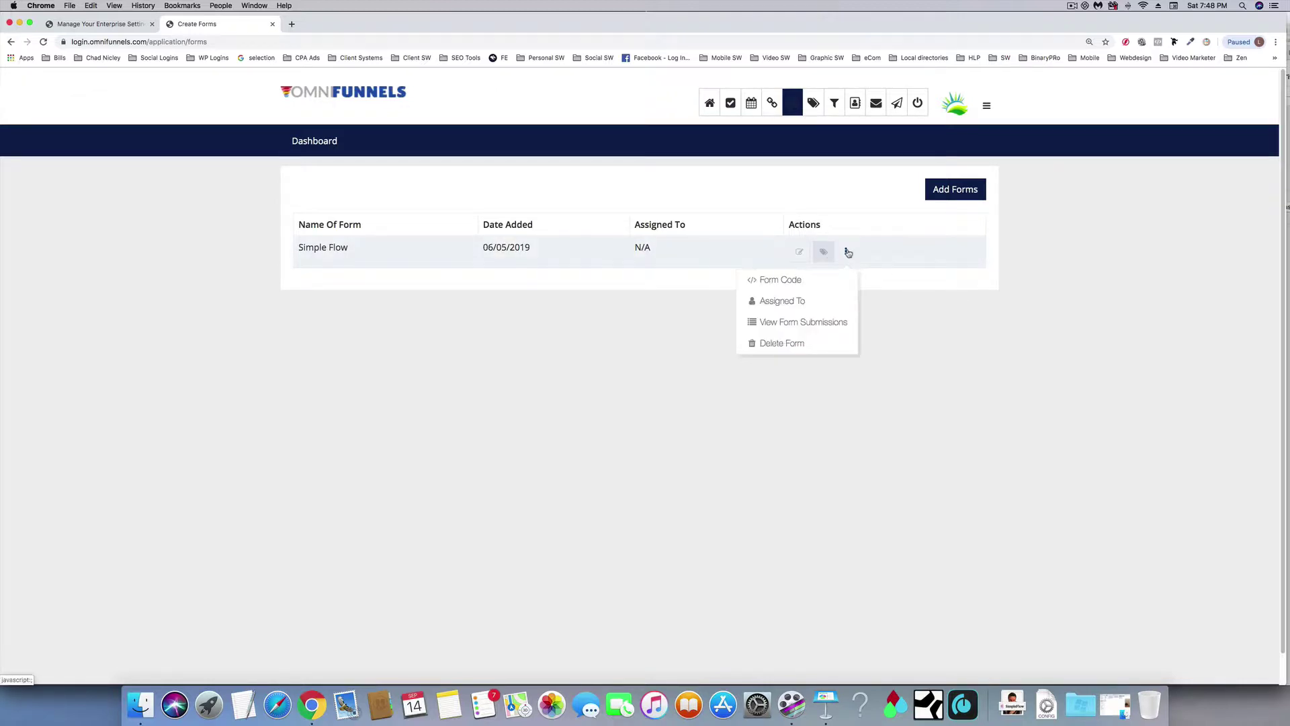
pyautogui.click(788, 304)
pyautogui.click(717, 272)
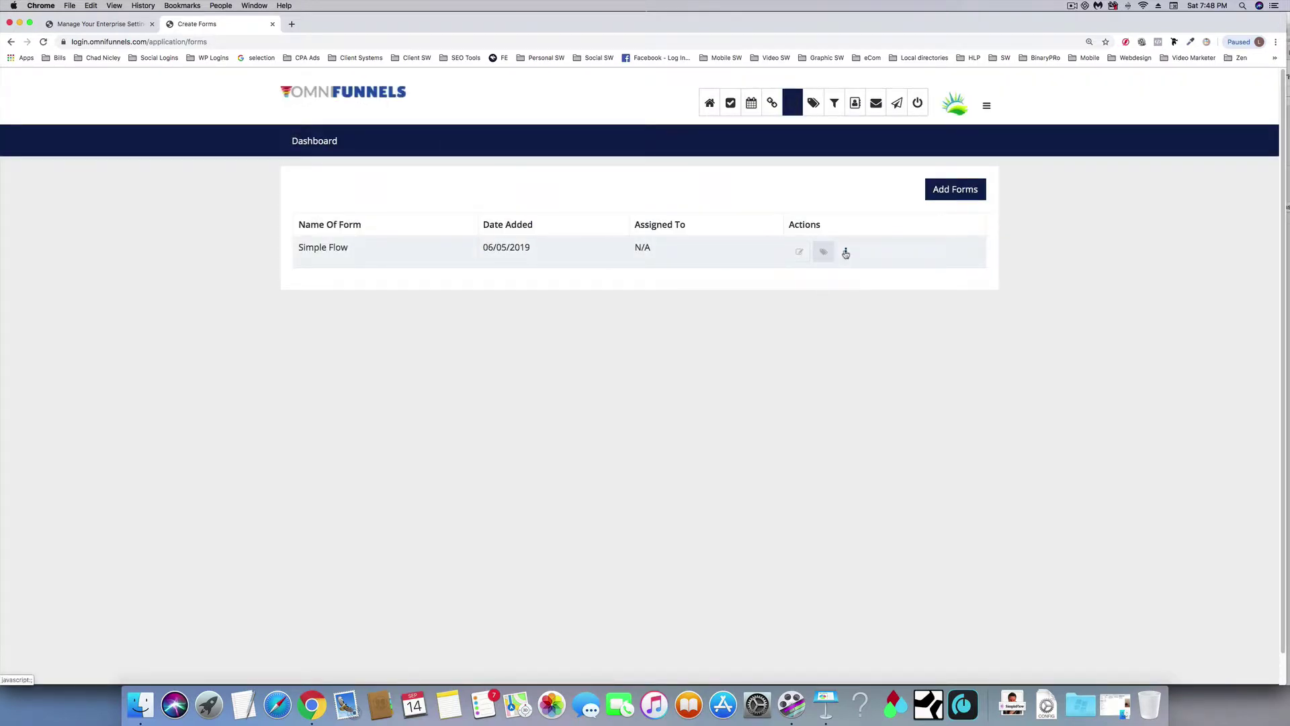
pyautogui.click(846, 251)
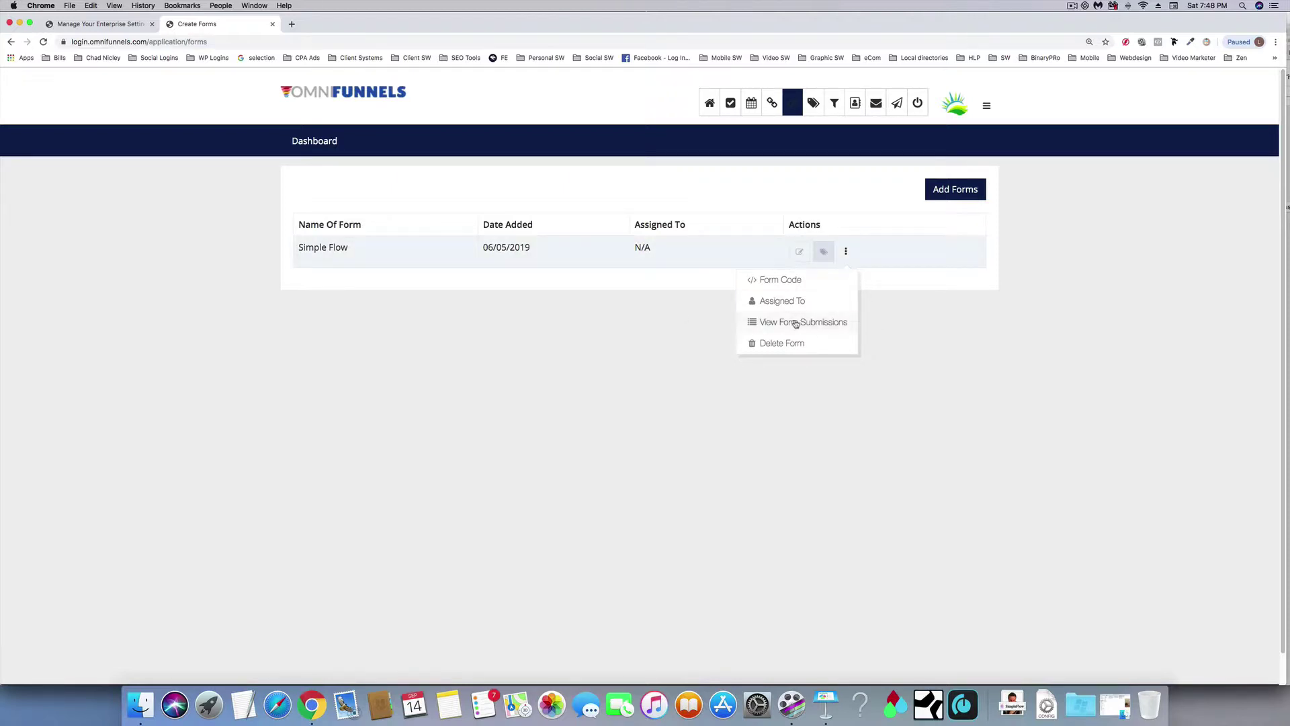
pyautogui.click(873, 270)
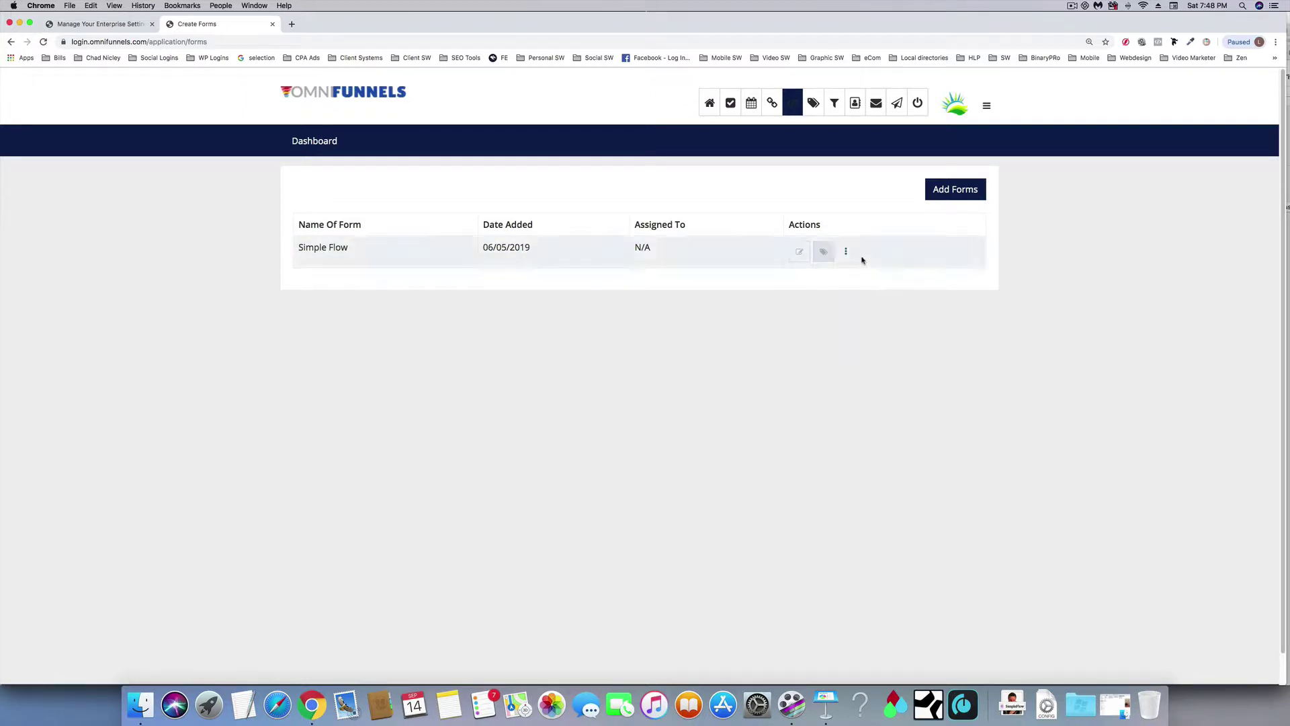
# Open the library of tags to look over the existing tags and their groups.
pyautogui.click(813, 102)
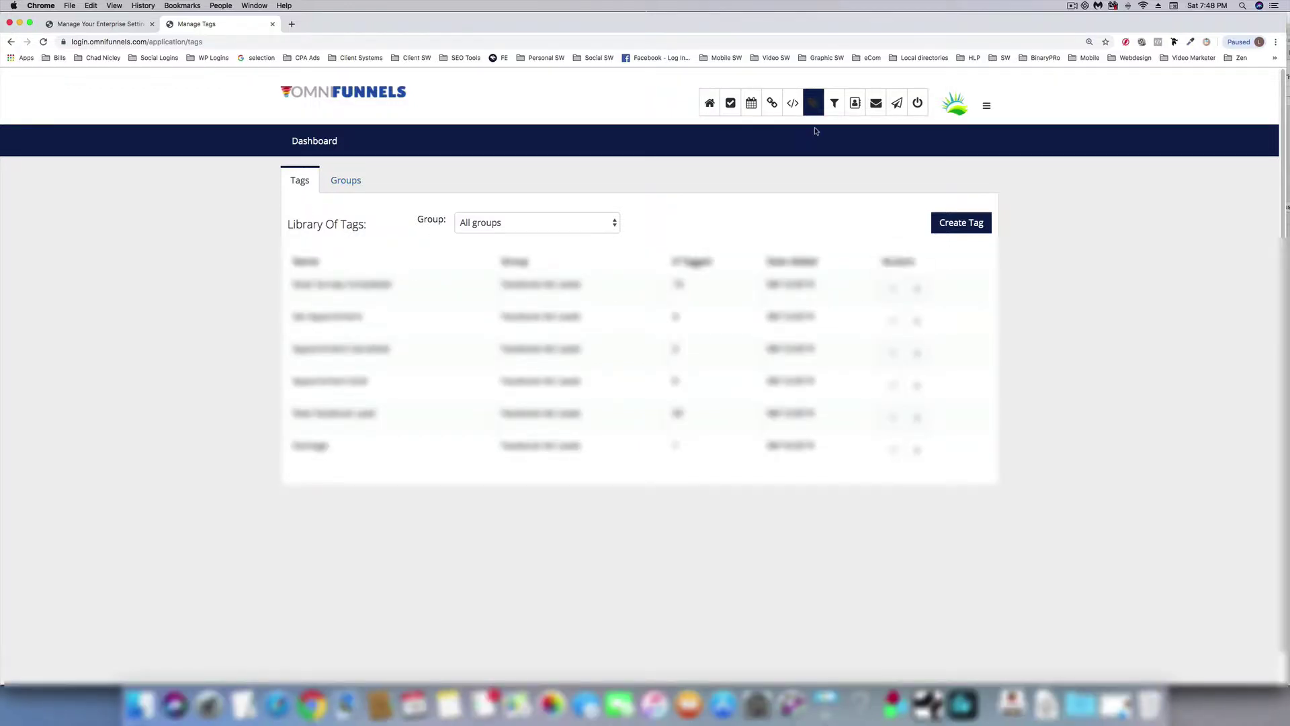
# Open the Facebook Ad Leads pipeline and move the first lead card in the Called Lead stage down to third place.
pyautogui.click(834, 104)
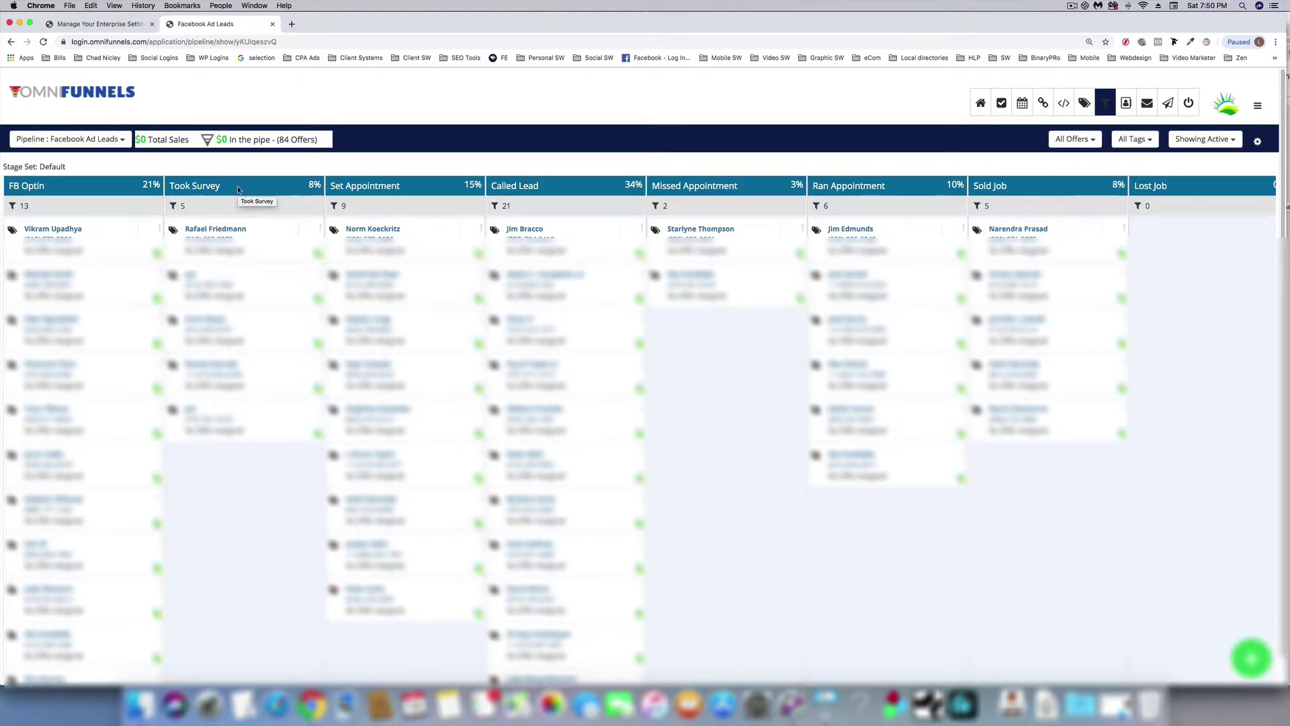
pyautogui.scroll(-1, 238, 190)
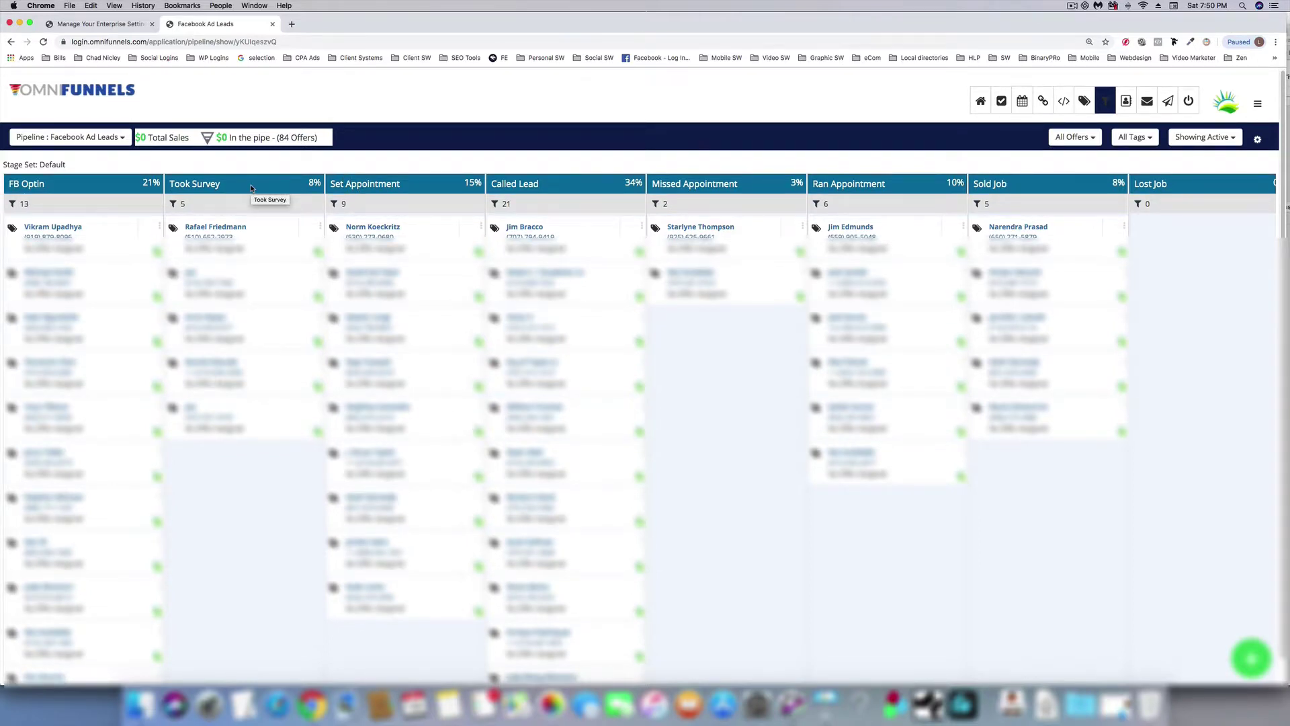
pyautogui.scroll(1, 251, 187)
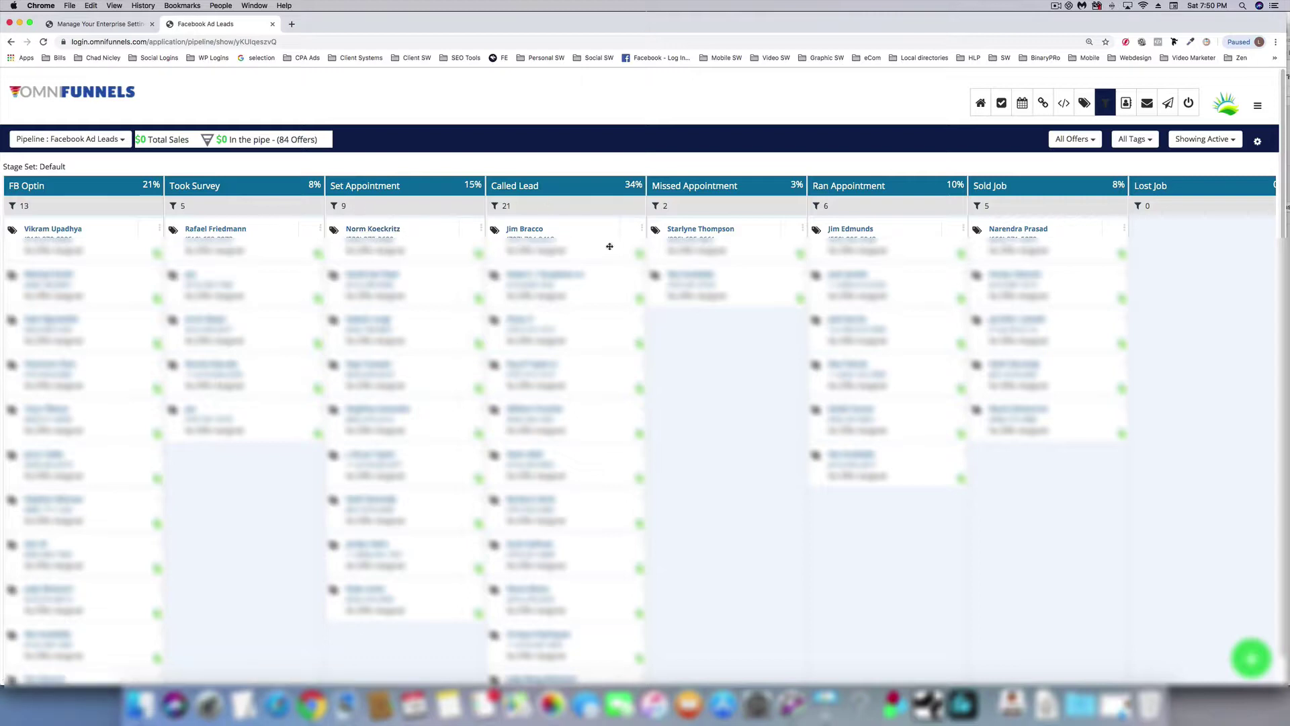
pyautogui.moveTo(580, 229); pyautogui.dragTo(564, 340)
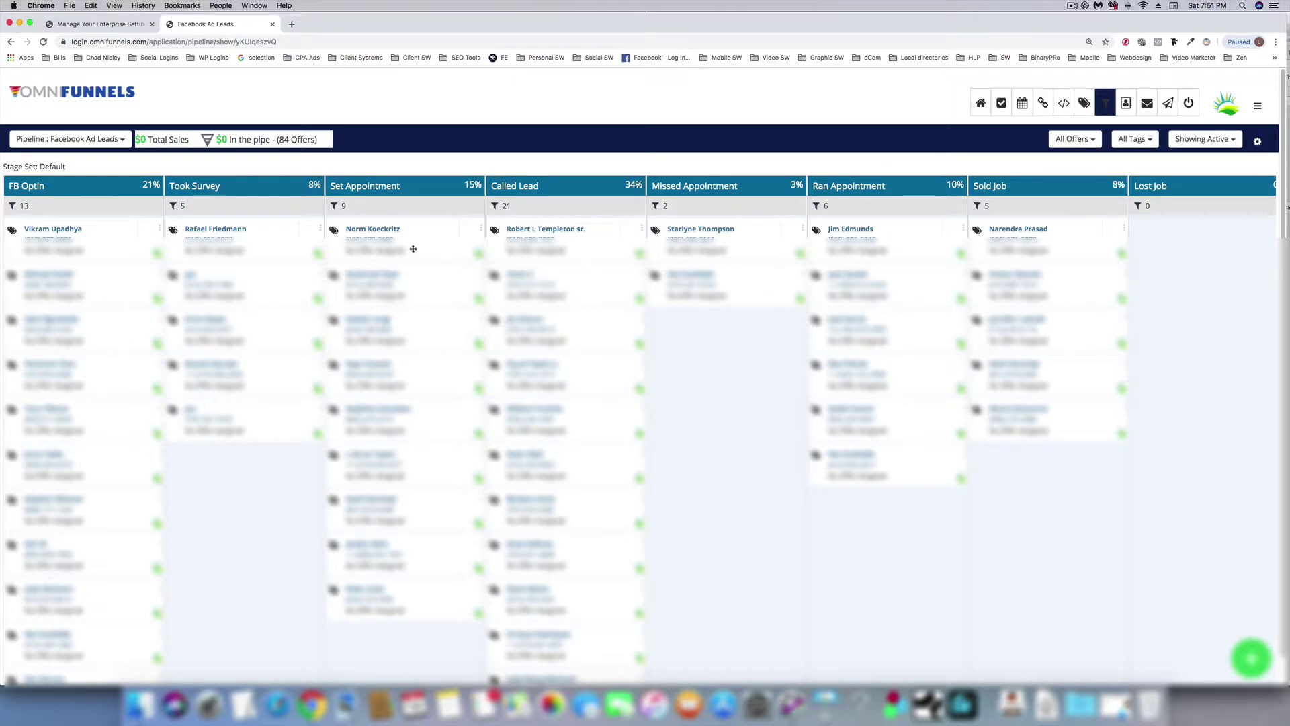
# Open the details of a lead in the Set Appointment stage and review the assigned tags, offers, pipelines and tasks.
pyautogui.click(365, 278)
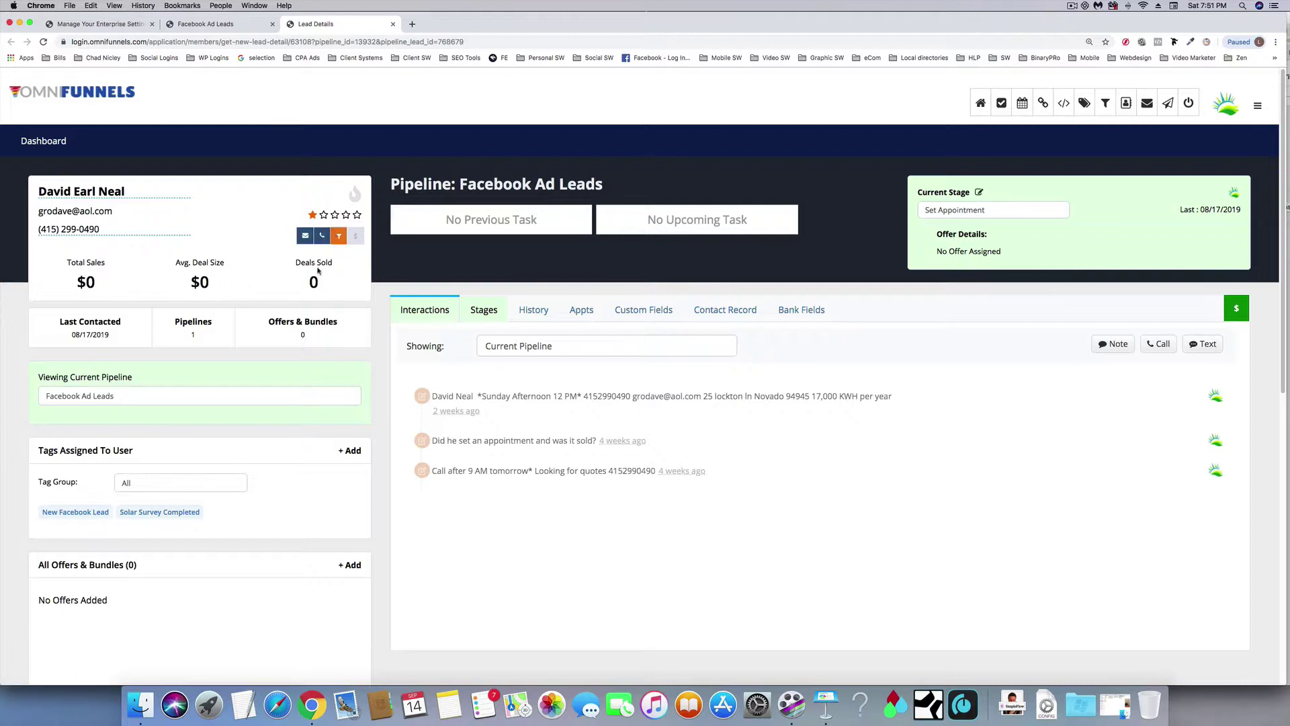
pyautogui.scroll(-3, 153, 403)
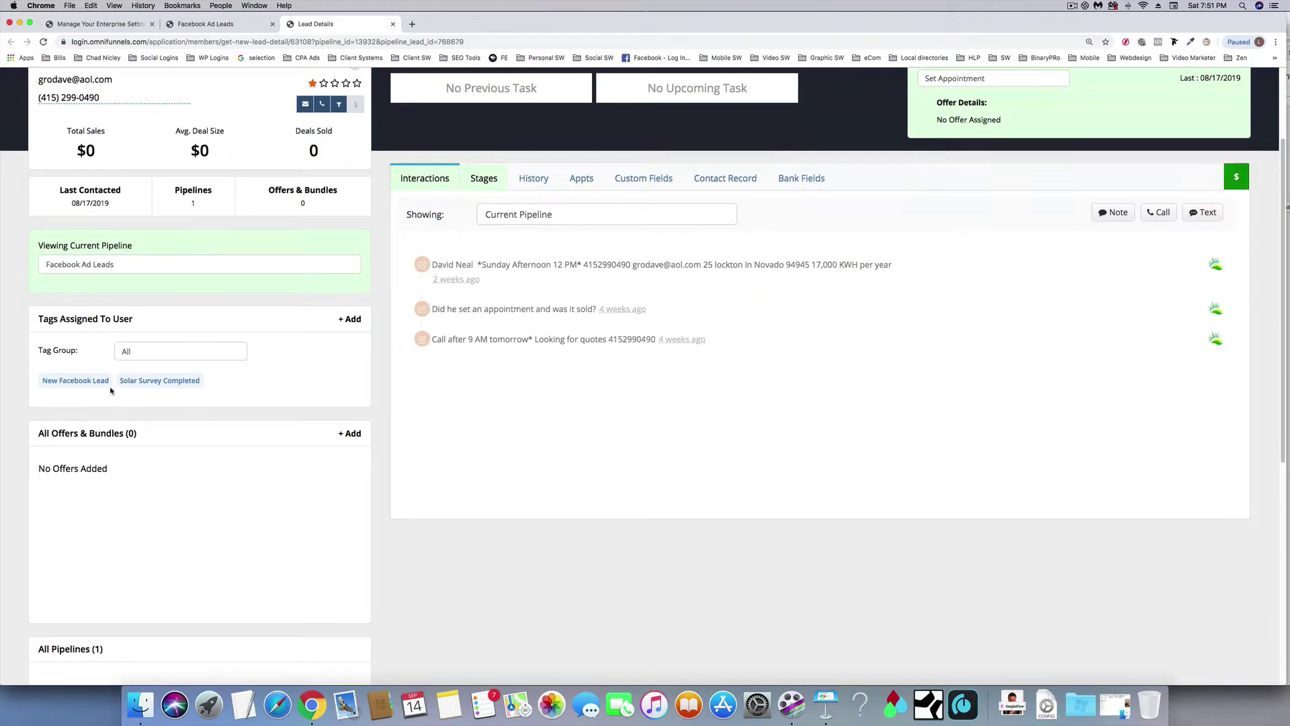
pyautogui.scroll(-5, 115, 393)
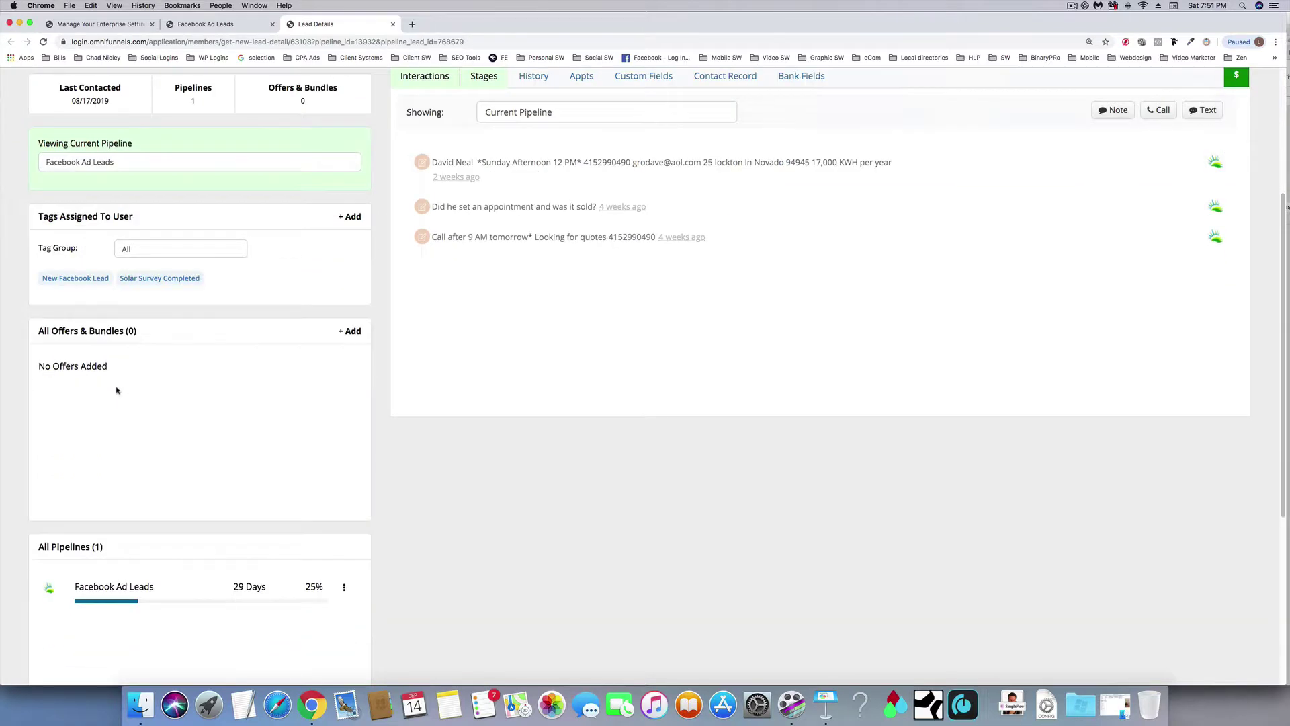
pyautogui.scroll(-4, 111, 396)
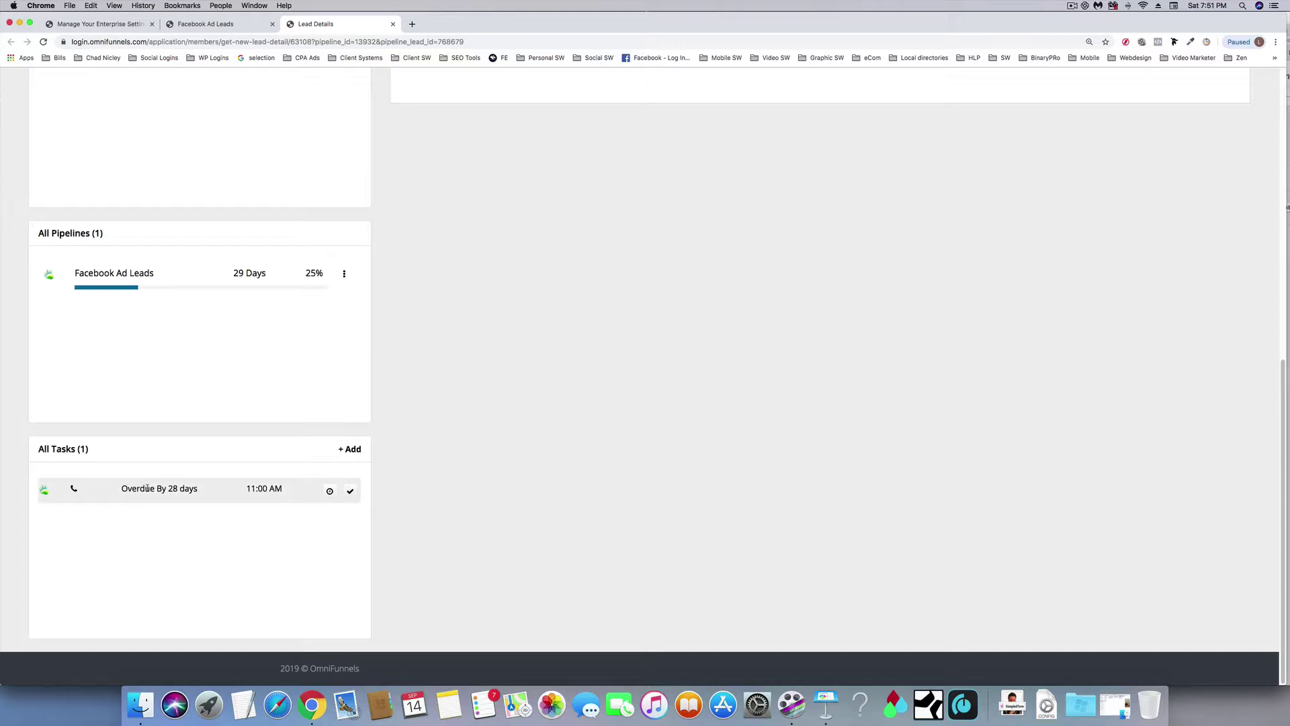
# Review the assignee and due date options for a new task on this lead, closing the form without saving.
pyautogui.click(350, 449)
pyautogui.click(486, 200)
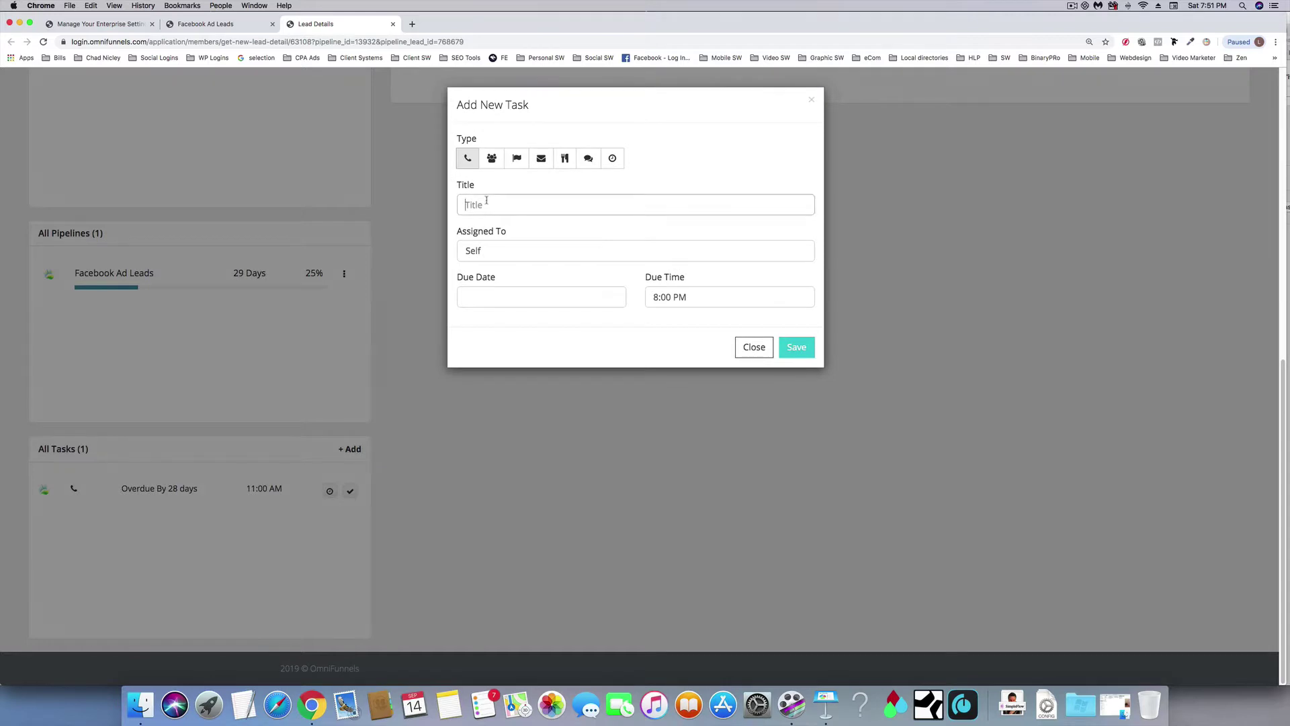
pyautogui.click(474, 251)
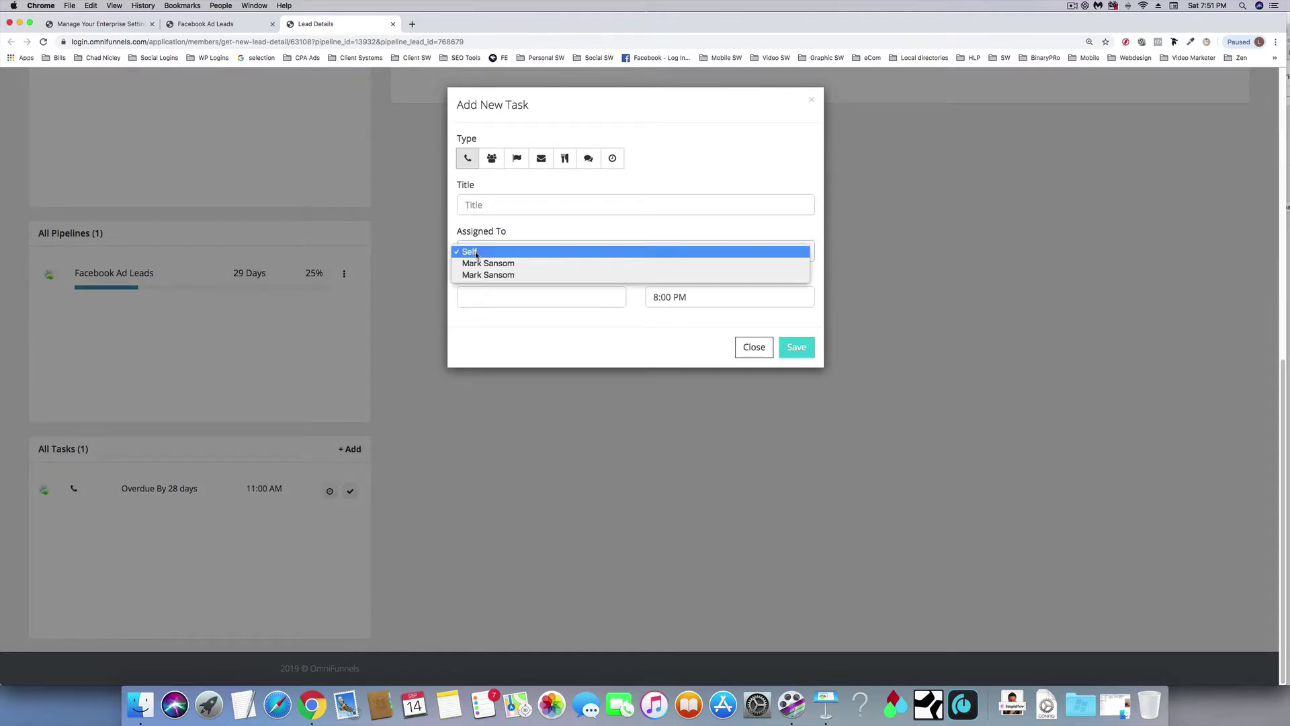
pyautogui.click(520, 235)
pyautogui.click(499, 293)
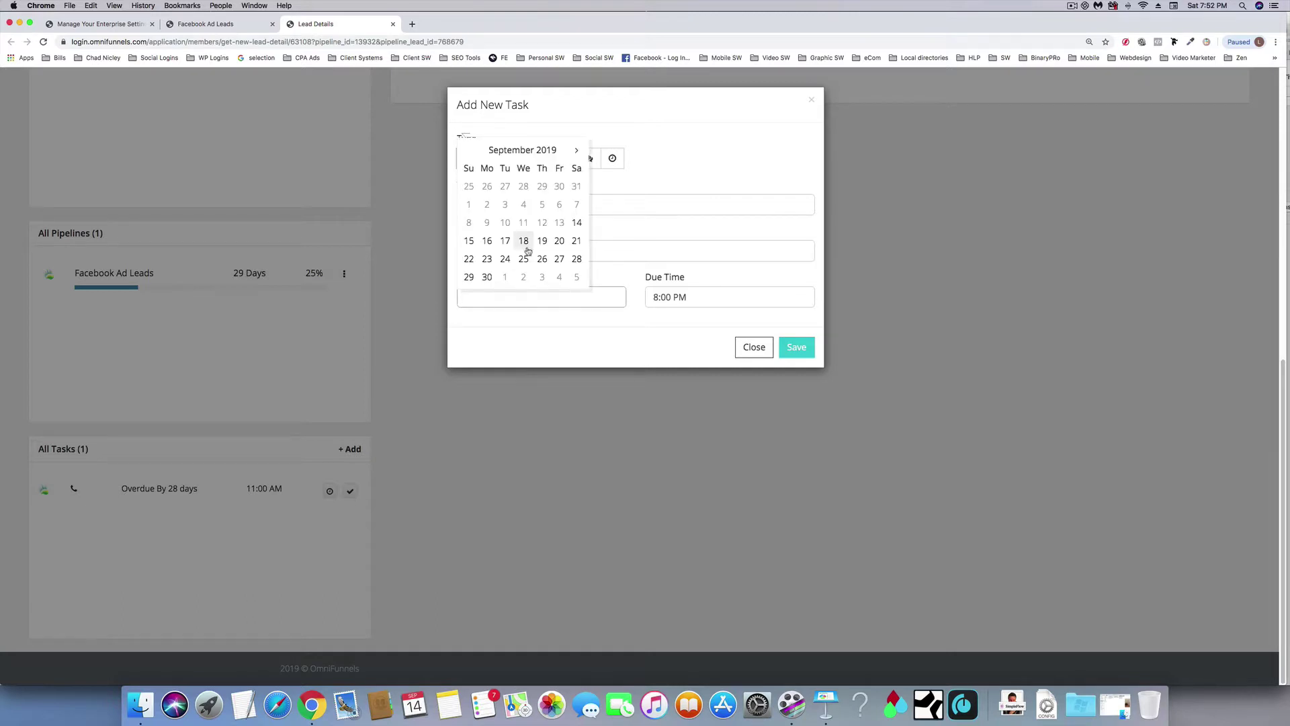
pyautogui.click(615, 345)
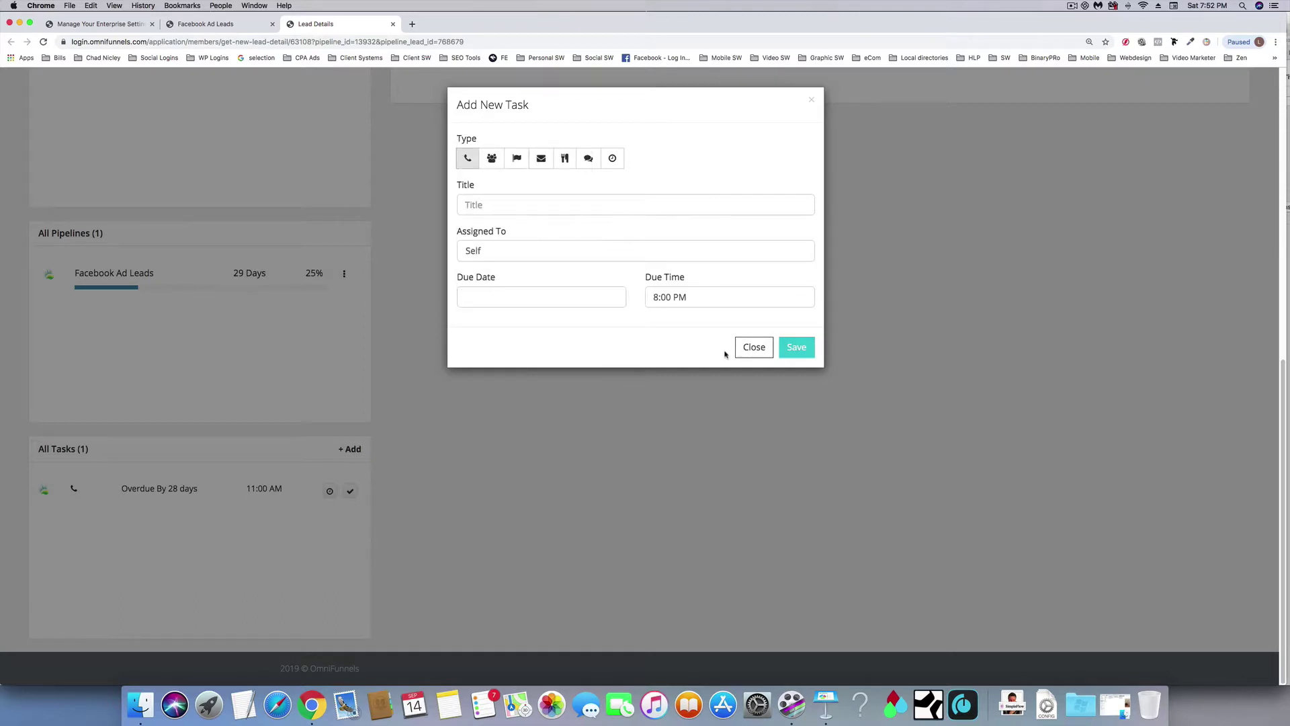
pyautogui.click(752, 348)
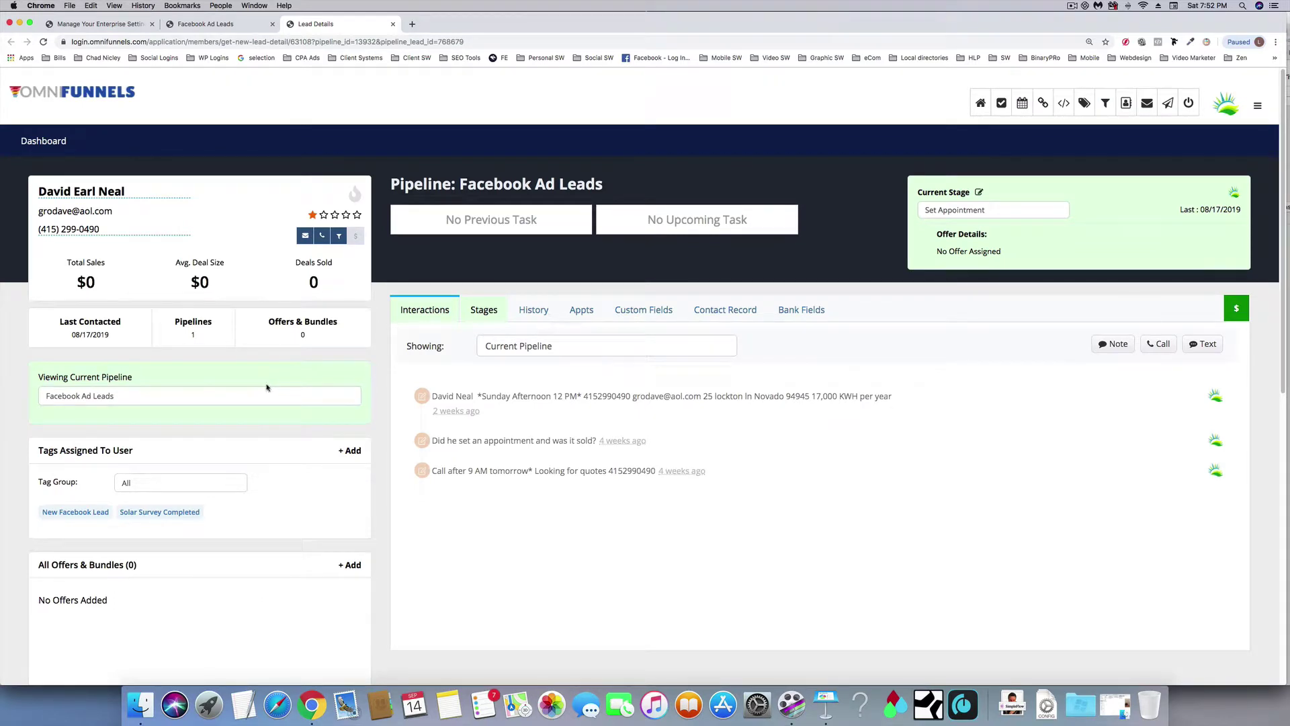
# Look over the lead's details page again, including the submission history and pipeline stages.
pyautogui.scroll(-10, 267, 390)
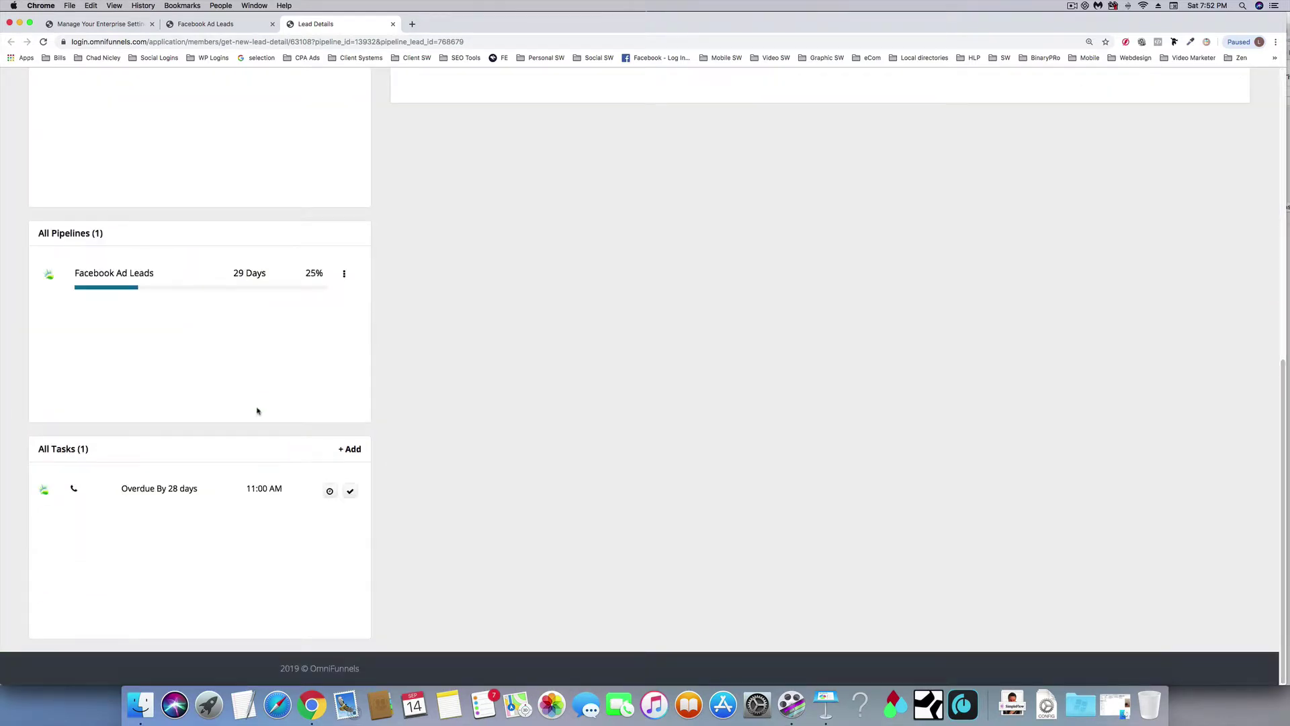
pyautogui.scroll(10, 134, 488)
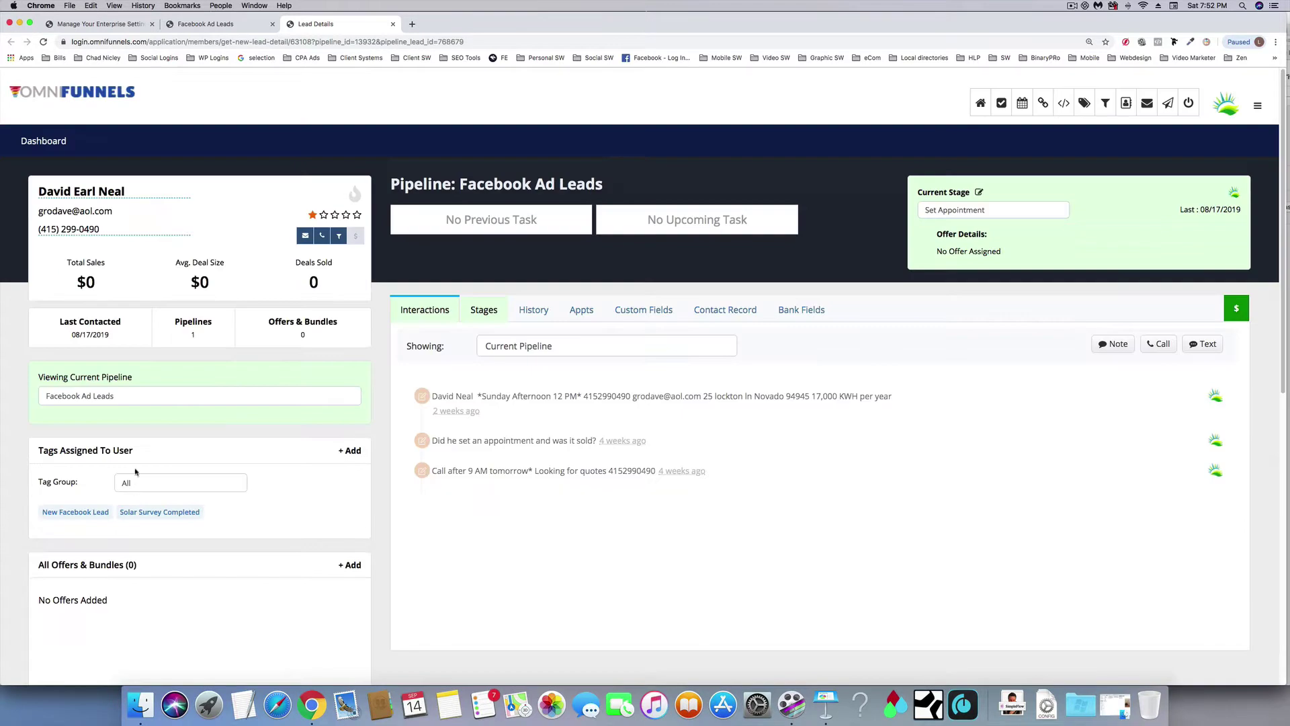
pyautogui.click(525, 313)
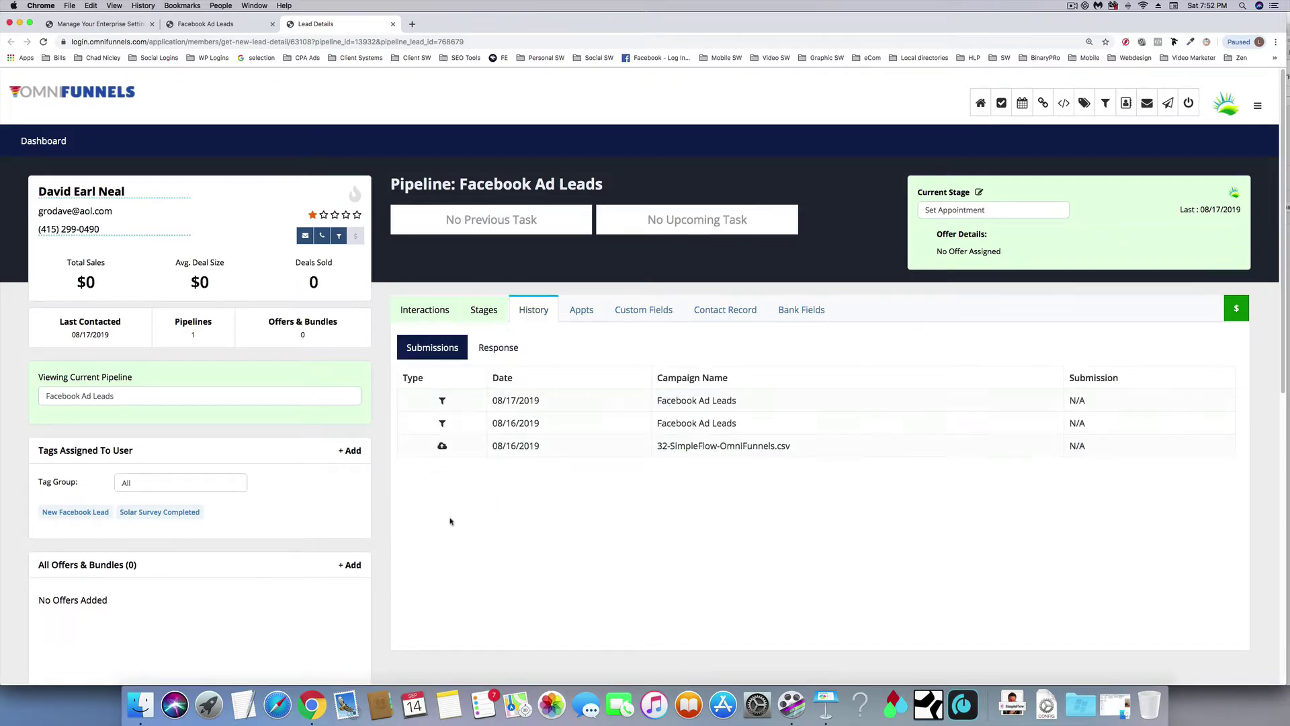
pyautogui.click(489, 312)
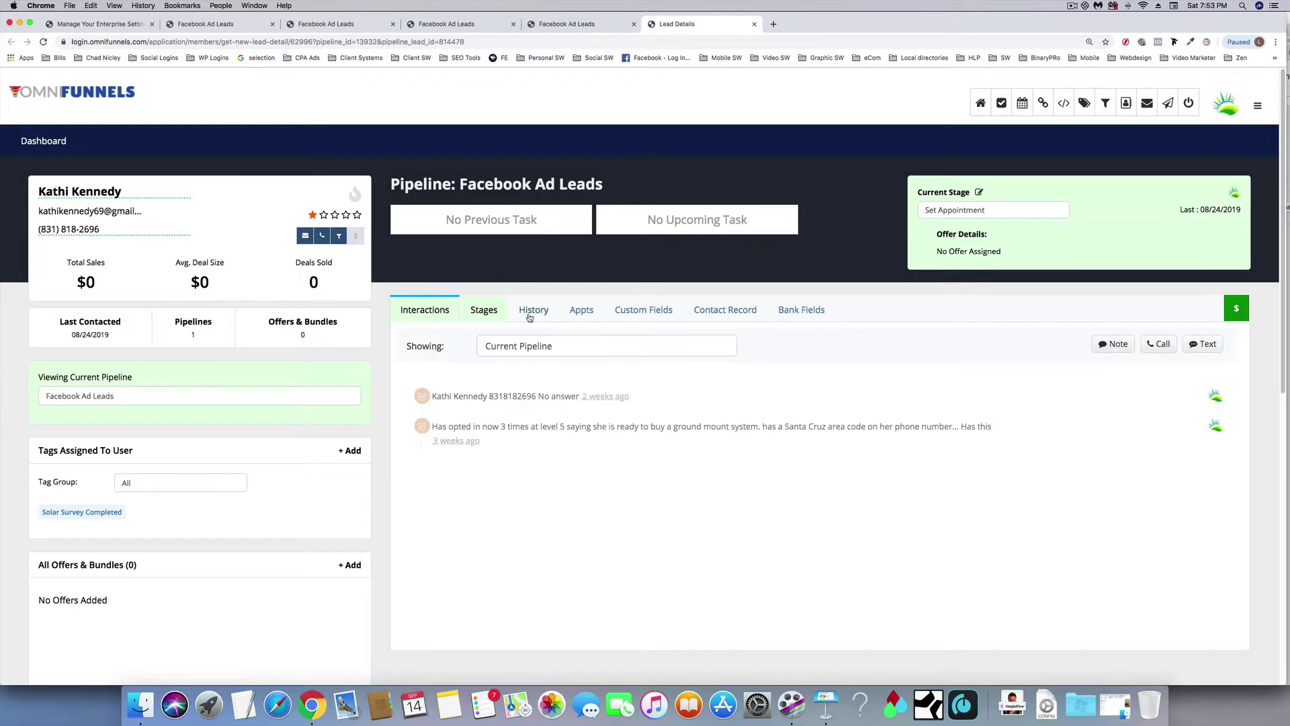
# Show the submission history of the other Set Appointment lead, including the Solar Survey entries.
pyautogui.click(534, 309)
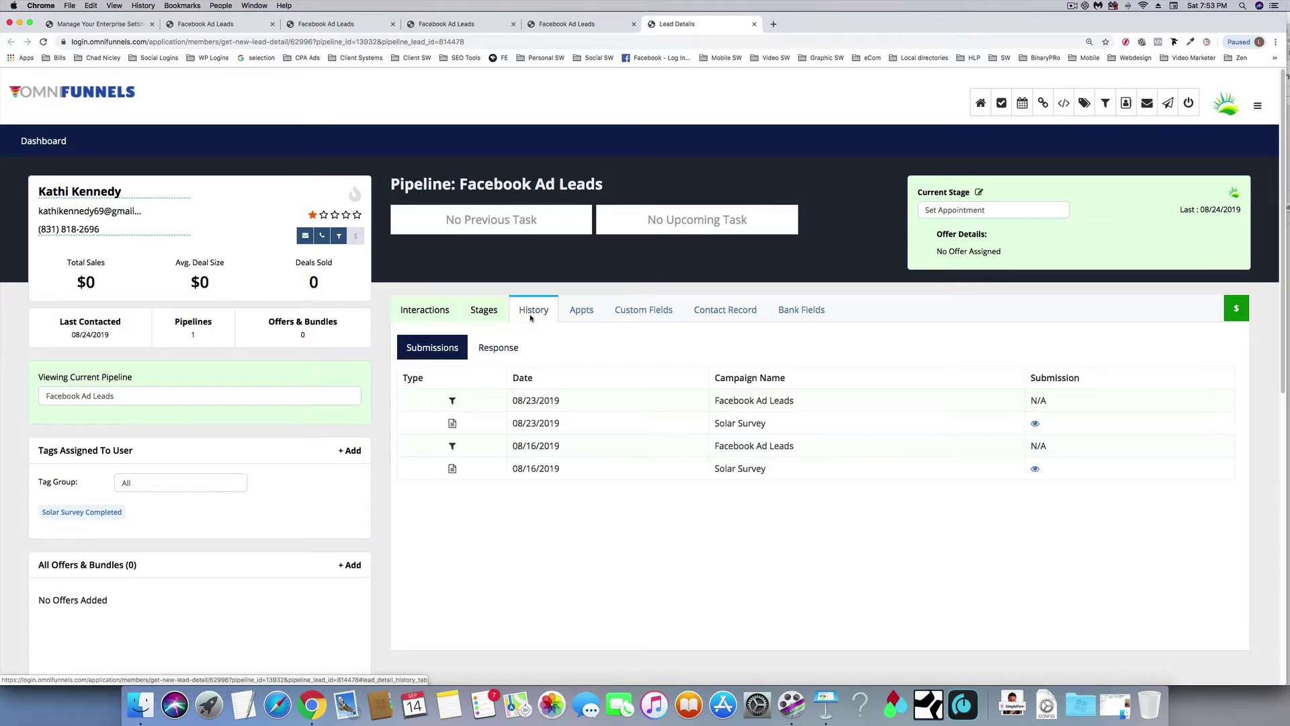
# View the lead's responses to the 08/23/2019 Solar Survey, highlight the special comment about system placement, and return to the submissions list.
pyautogui.click(1035, 426)
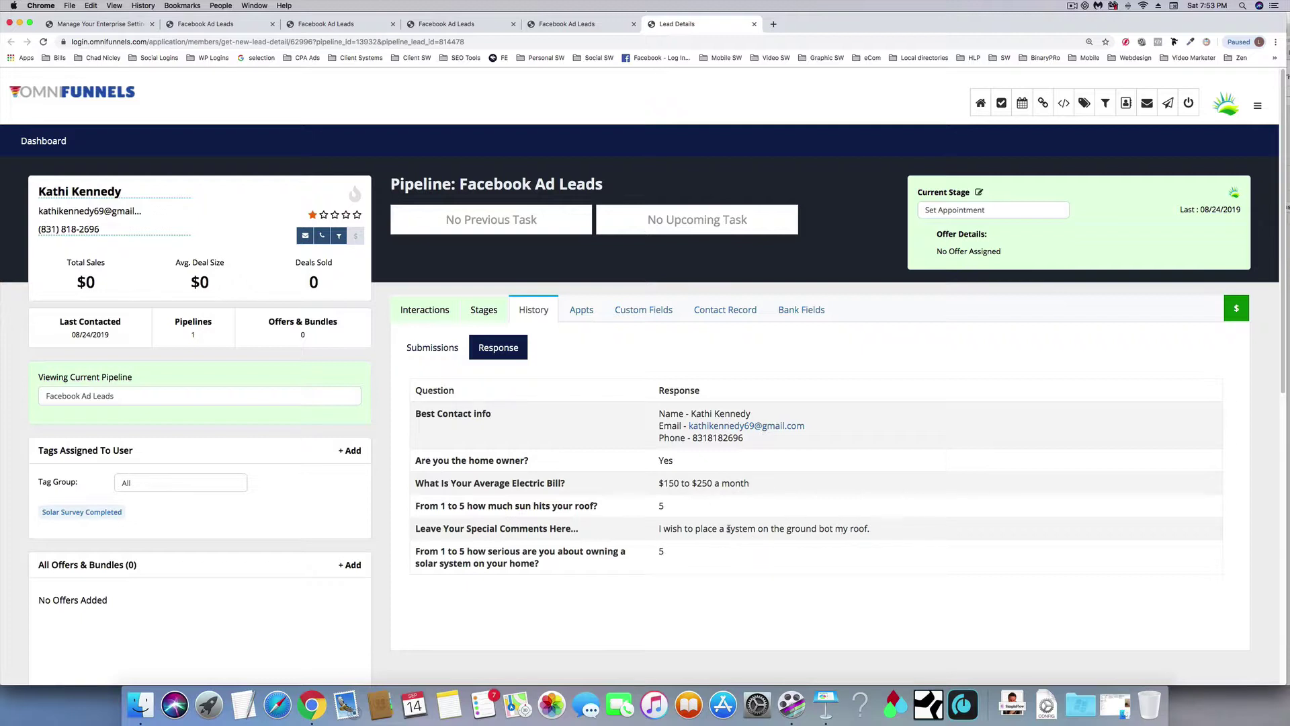
pyautogui.moveTo(728, 529); pyautogui.dragTo(882, 542)
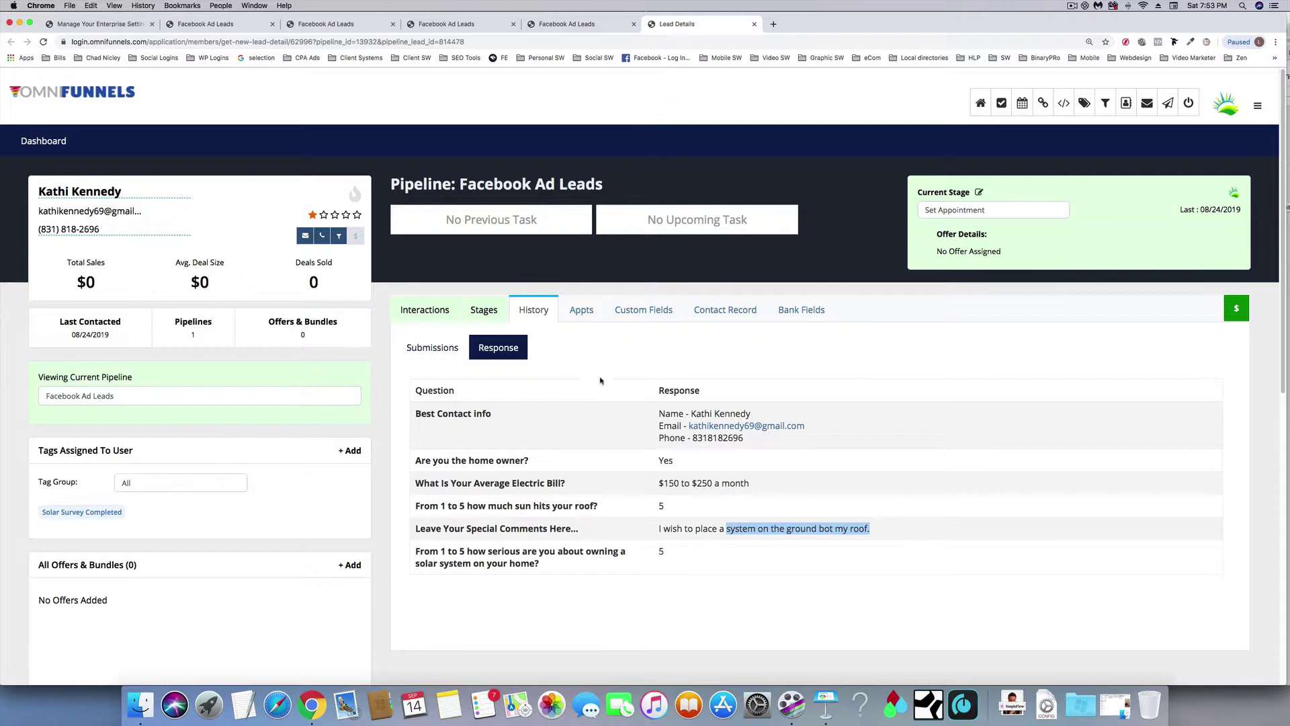
pyautogui.click(415, 354)
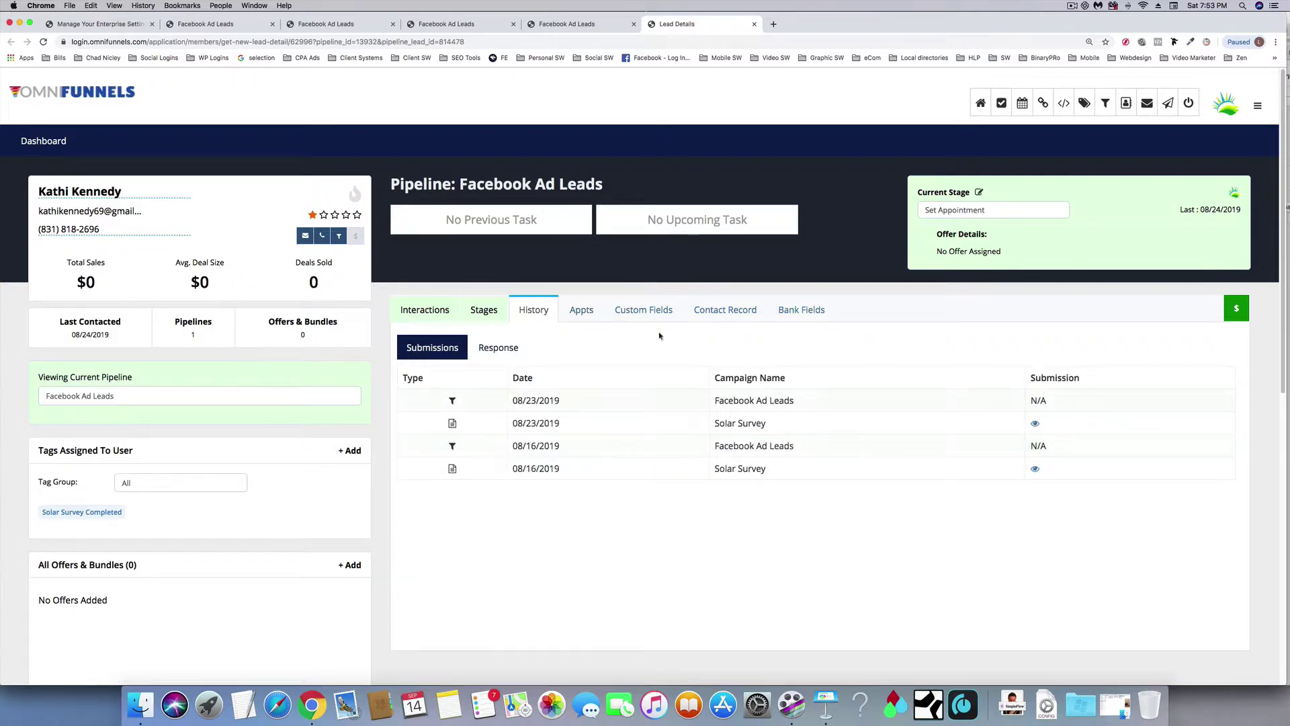
# Review the title and assignee fields of a new task for this lead, closing the form without saving.
pyautogui.scroll(-7, 585, 533)
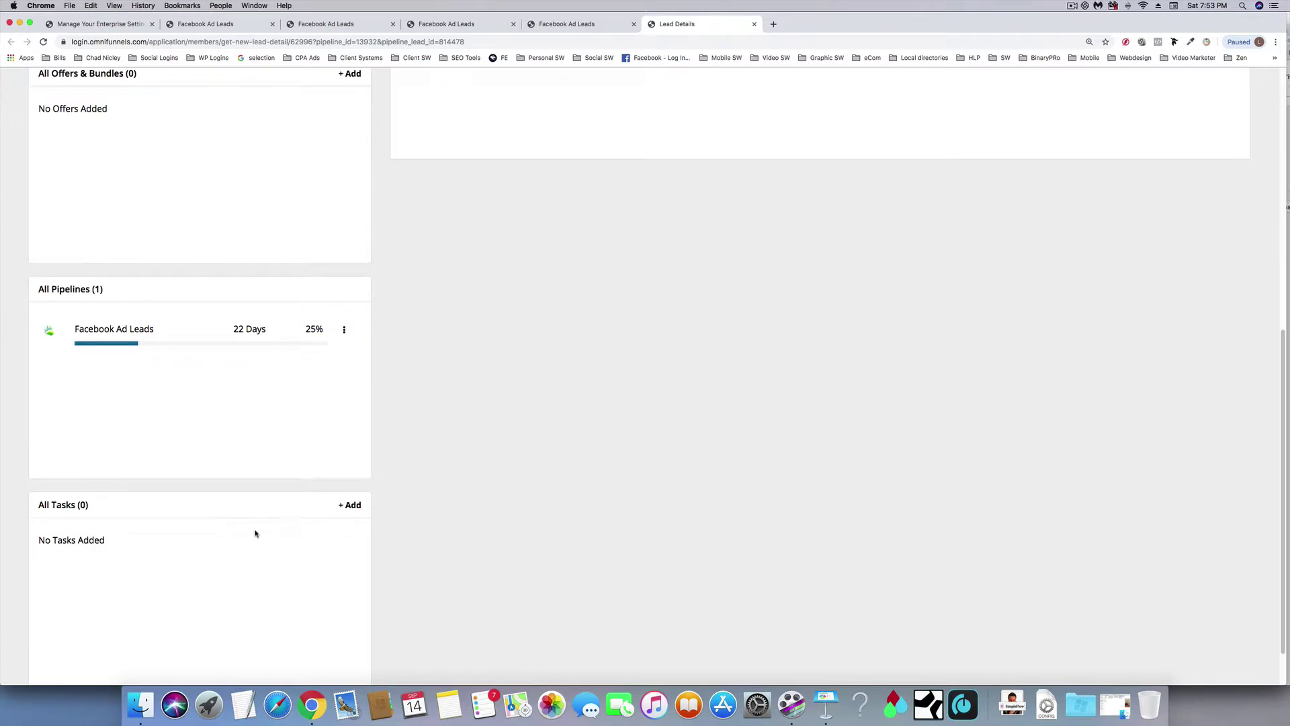
pyautogui.scroll(7, 497, 483)
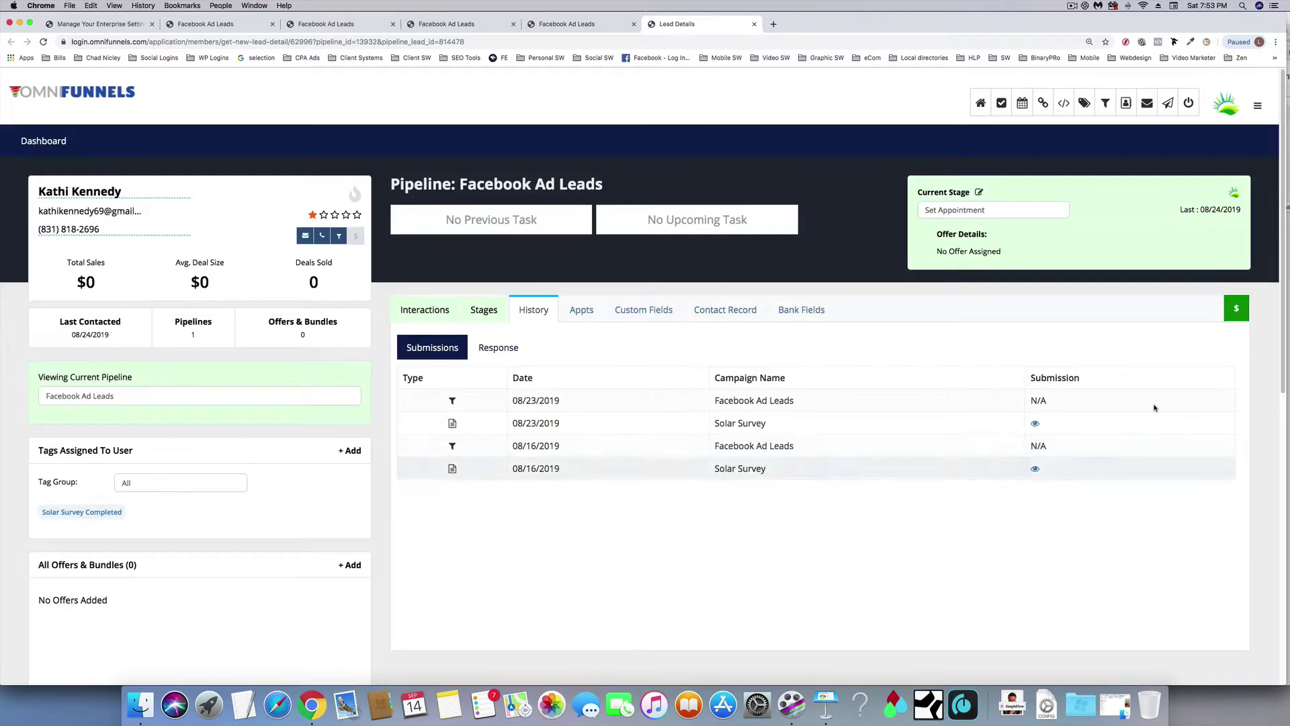
pyautogui.scroll(-4, 610, 501)
pyautogui.scroll(-5, 610, 500)
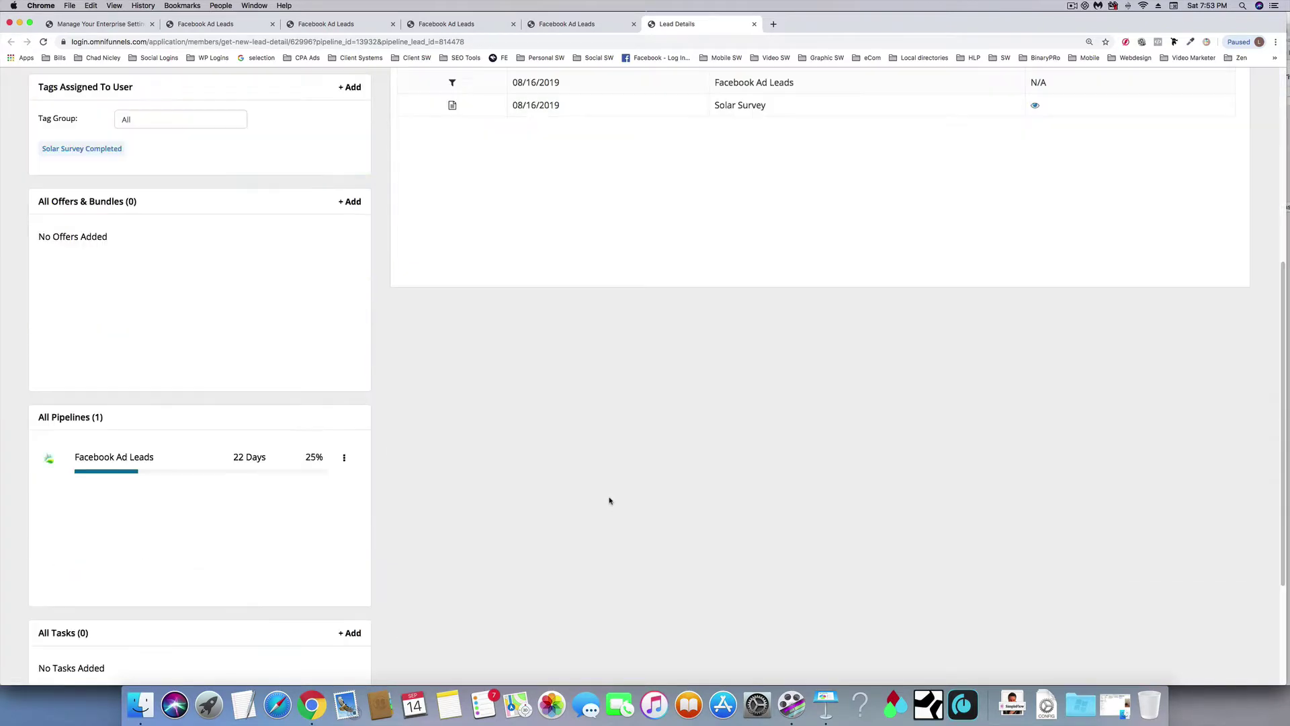
pyautogui.click(350, 449)
pyautogui.click(487, 208)
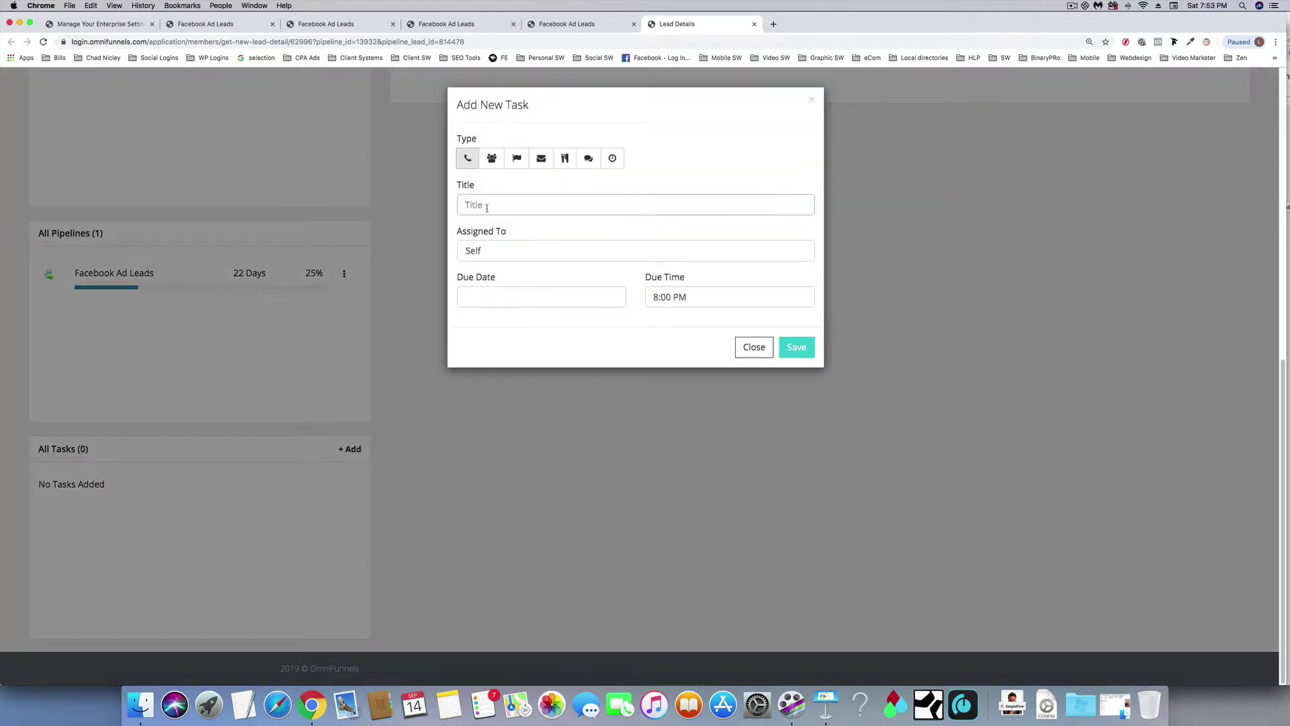
pyautogui.click(479, 250)
pyautogui.click(480, 250)
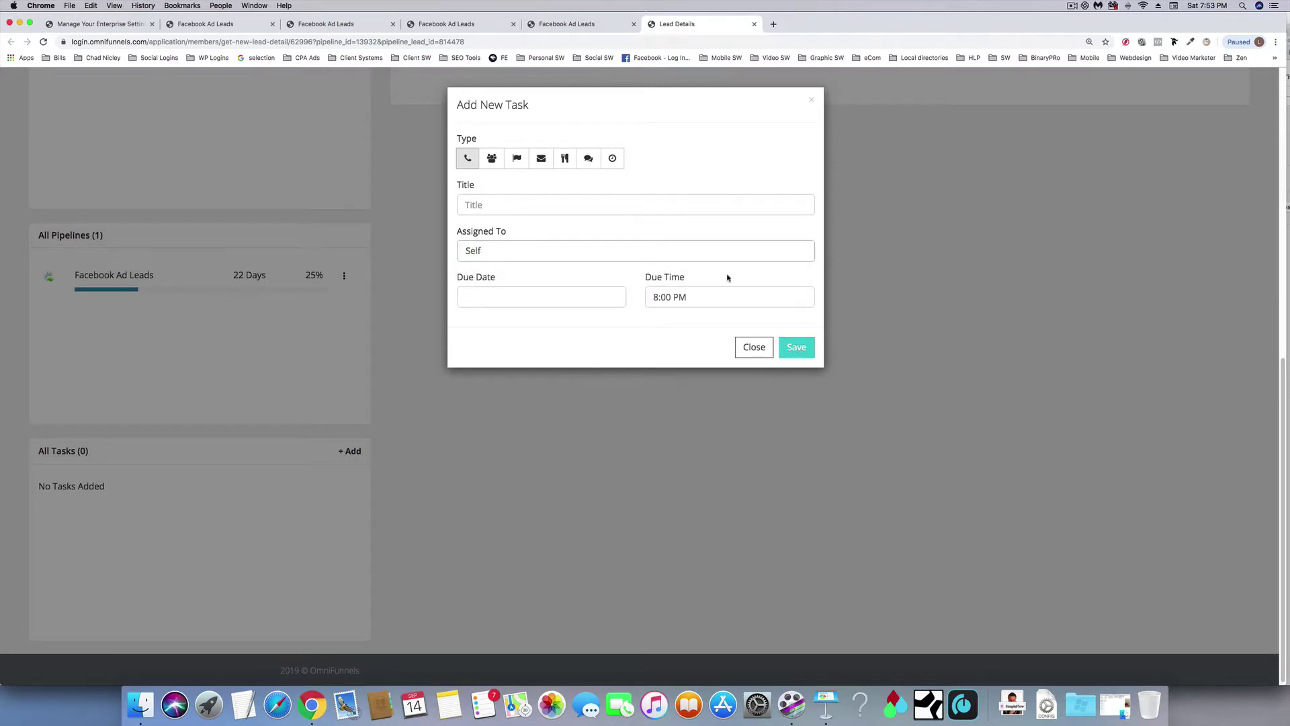
pyautogui.click(812, 104)
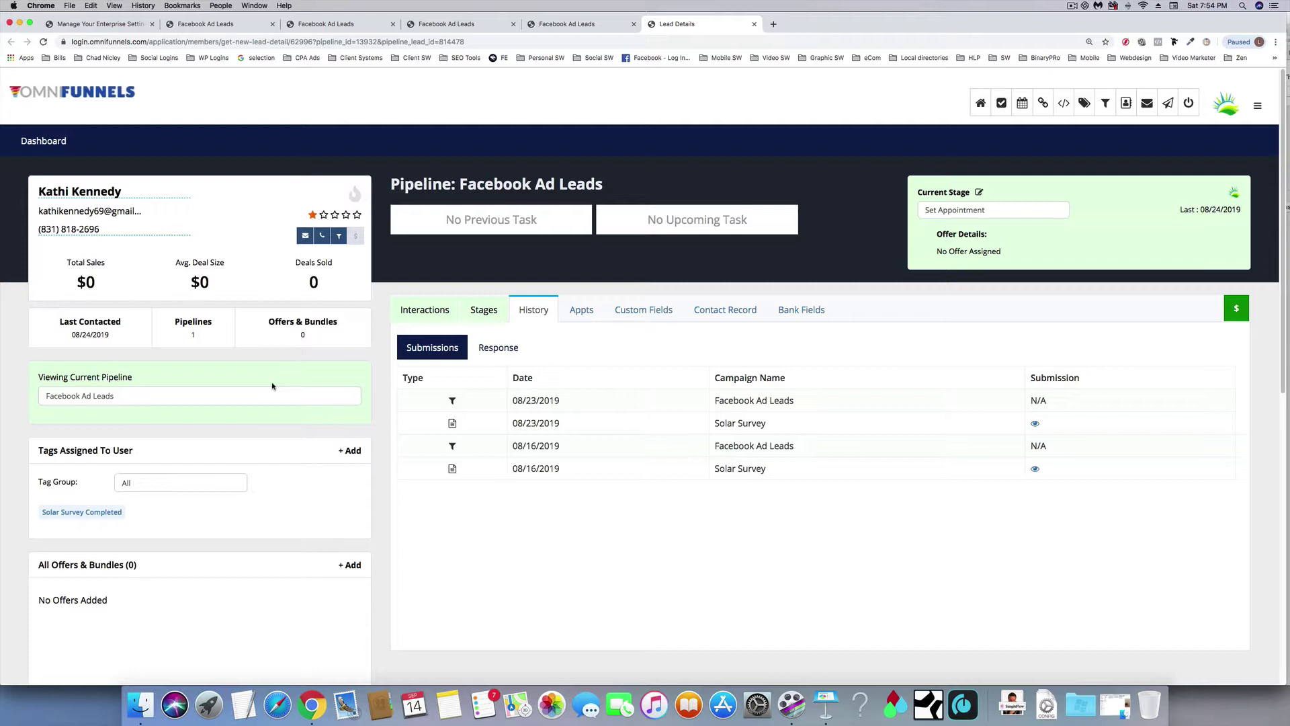
pyautogui.scroll(-1, 239, 389)
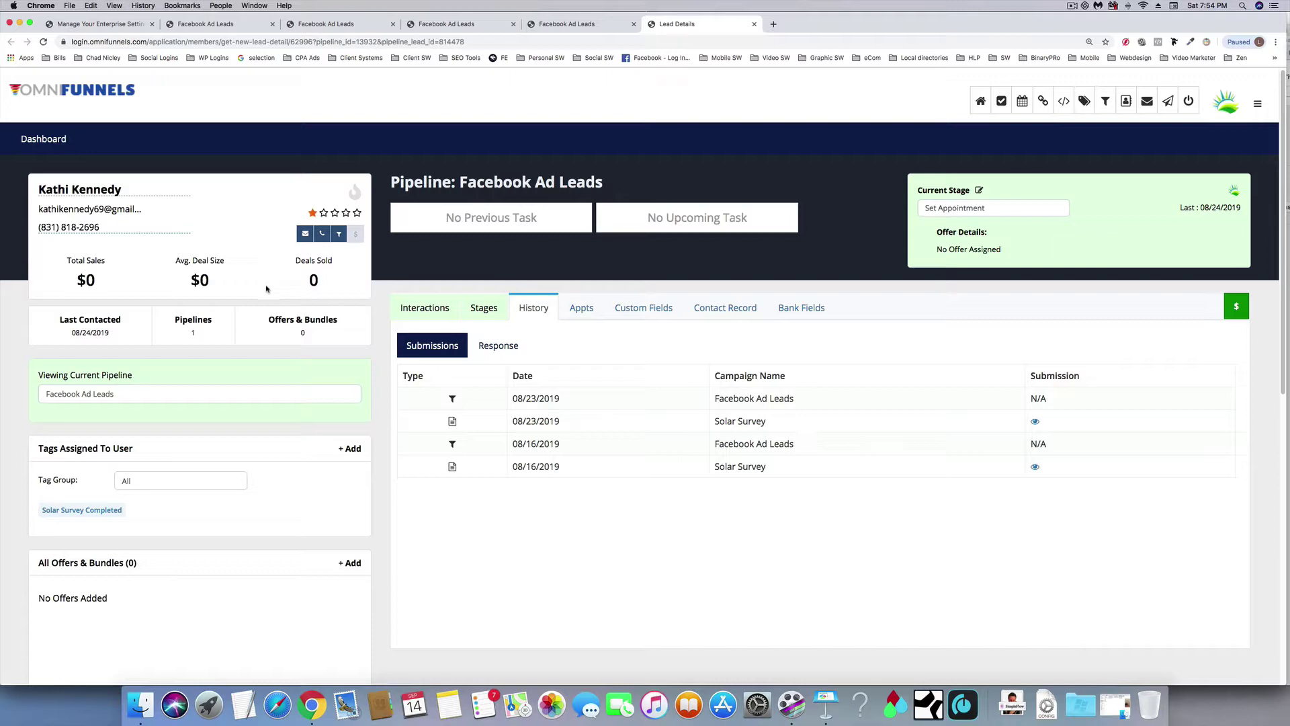
pyautogui.scroll(-5, 267, 289)
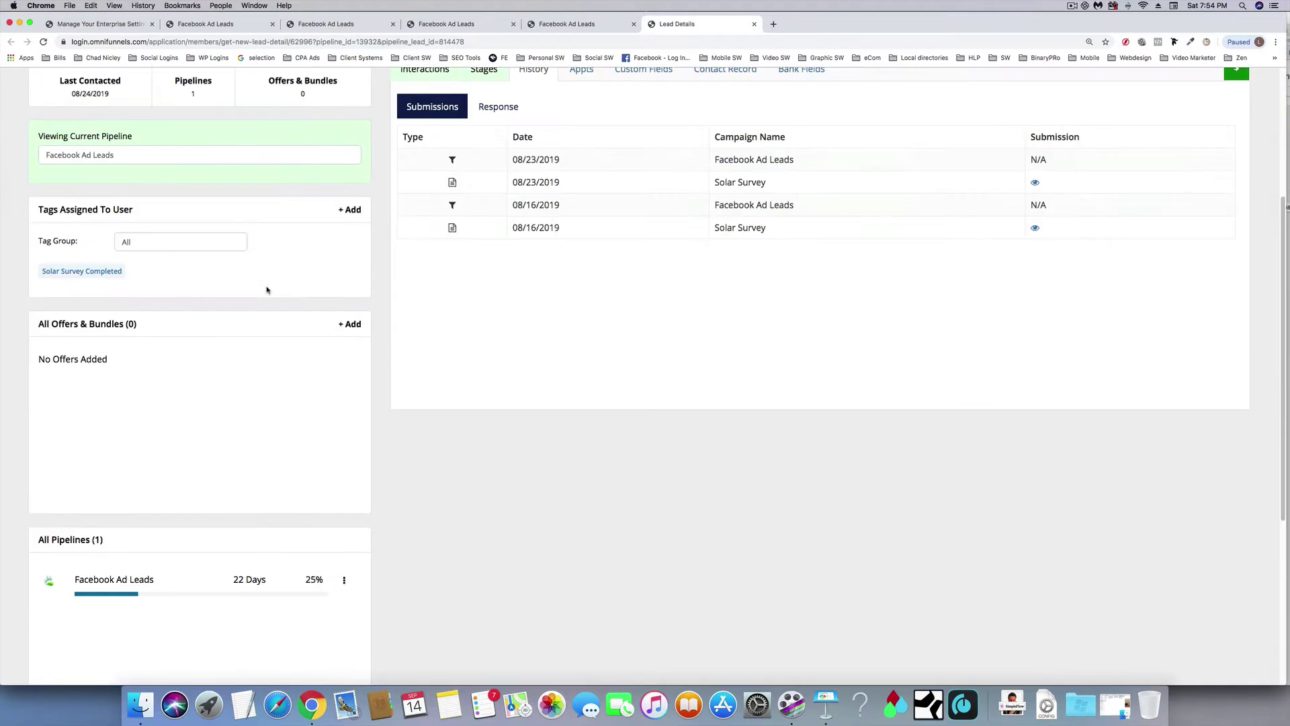
pyautogui.scroll(5, 144, 389)
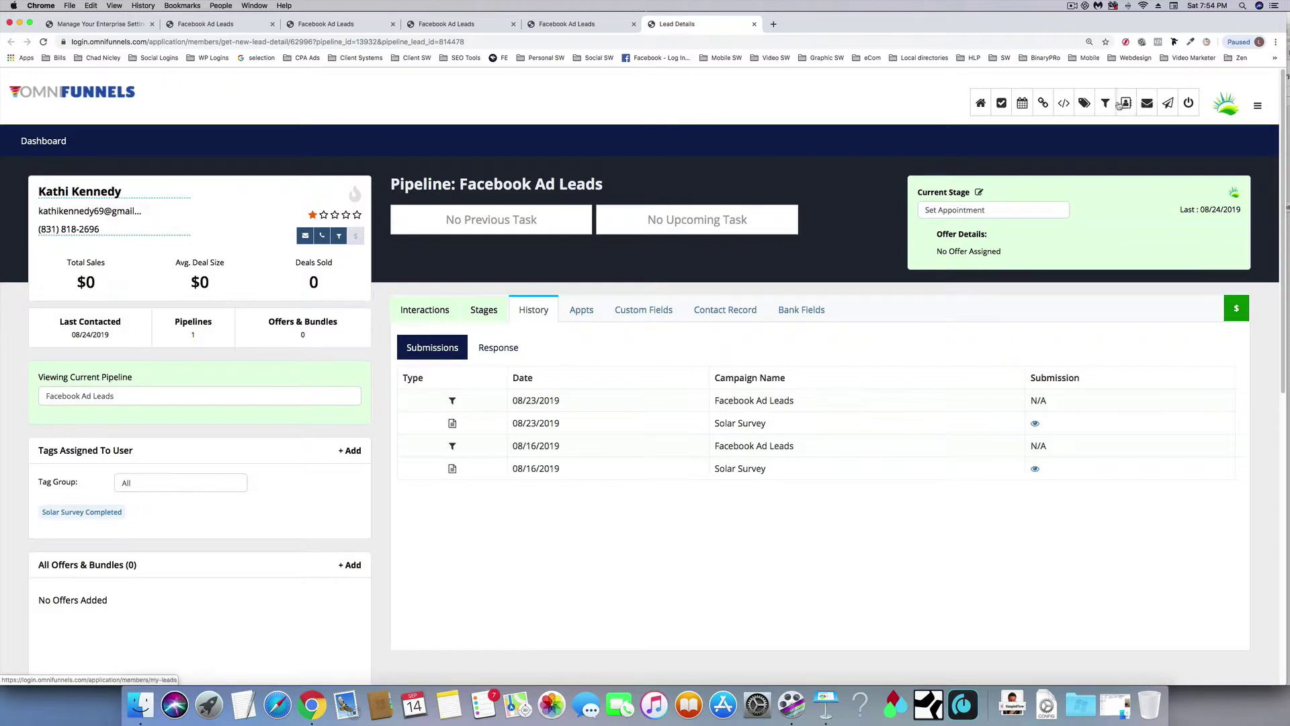
# Open the New Leads campaign in the campaign builder and review its sequence of timers and follow-up emails.
pyautogui.click(1137, 106)
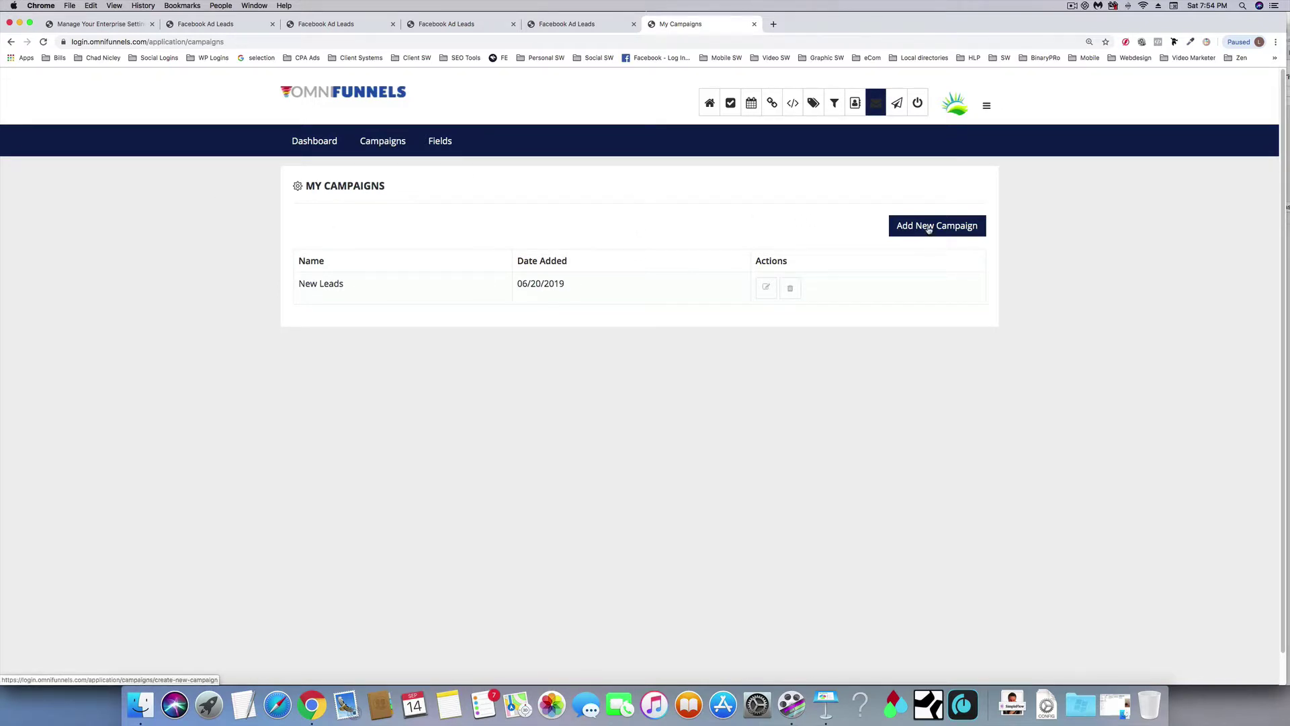
pyautogui.click(764, 289)
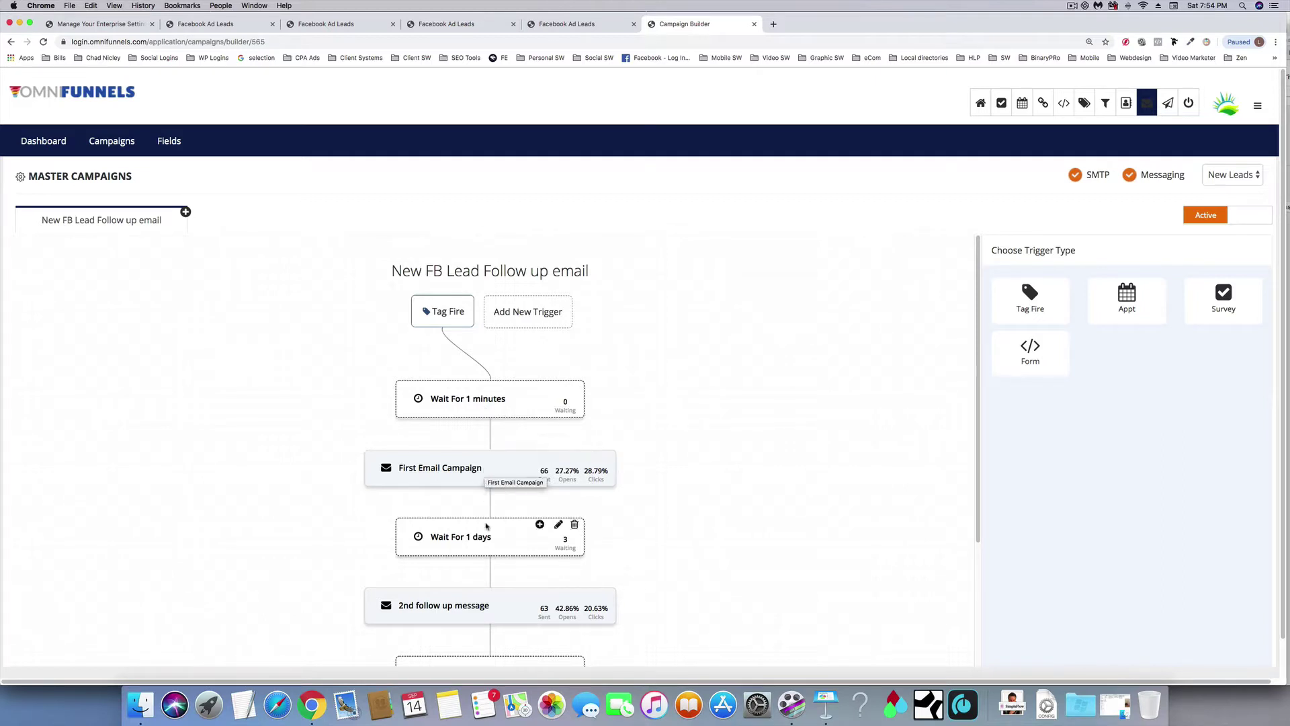
pyautogui.scroll(-3, 486, 530)
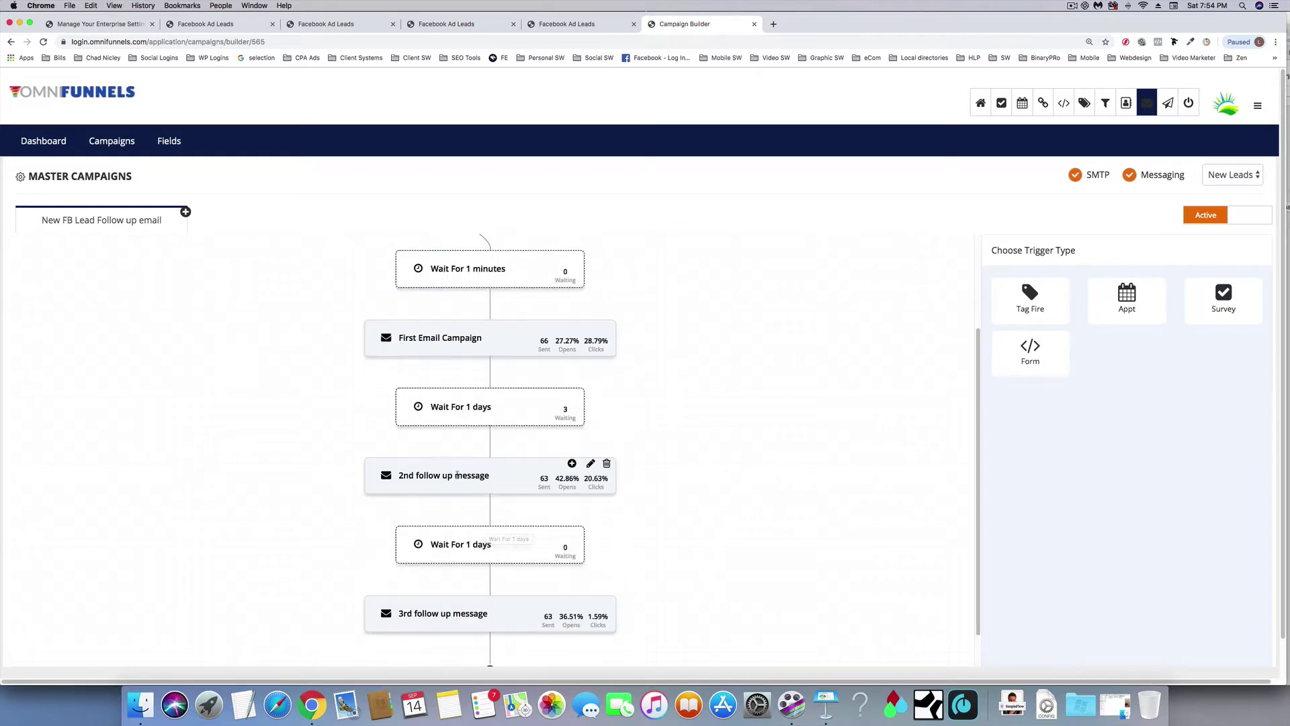
pyautogui.scroll(-1, 470, 619)
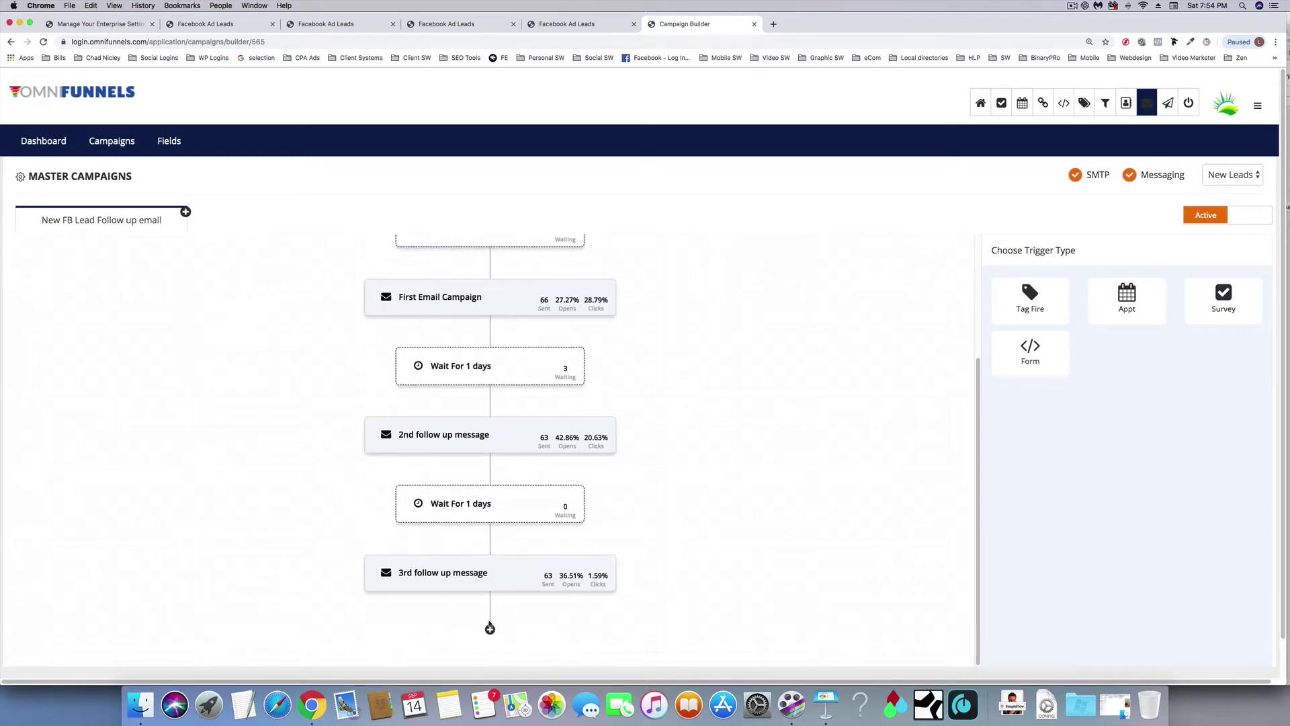
# Add a 1-day wait timer after the 3rd follow up message in the New FB Lead Follow up email sequence.
pyautogui.click(490, 629)
pyautogui.scroll(-1, 491, 618)
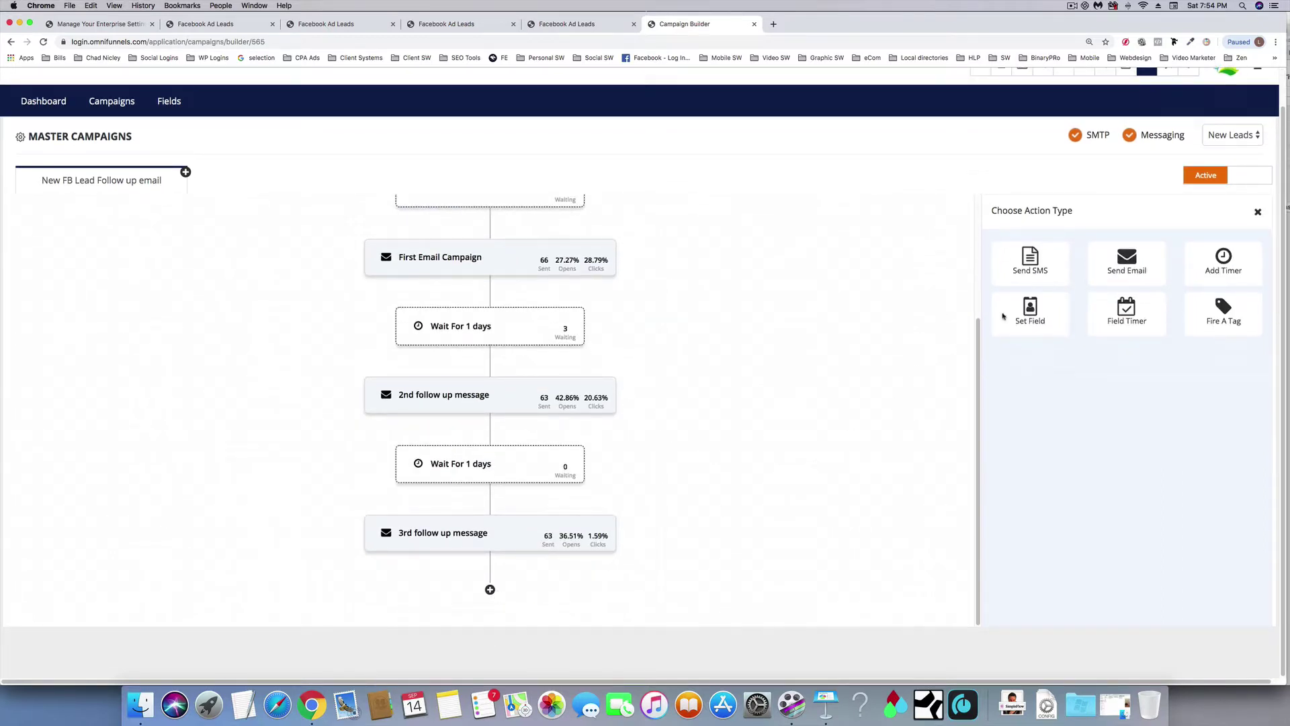
pyautogui.click(1236, 269)
pyautogui.click(1125, 253)
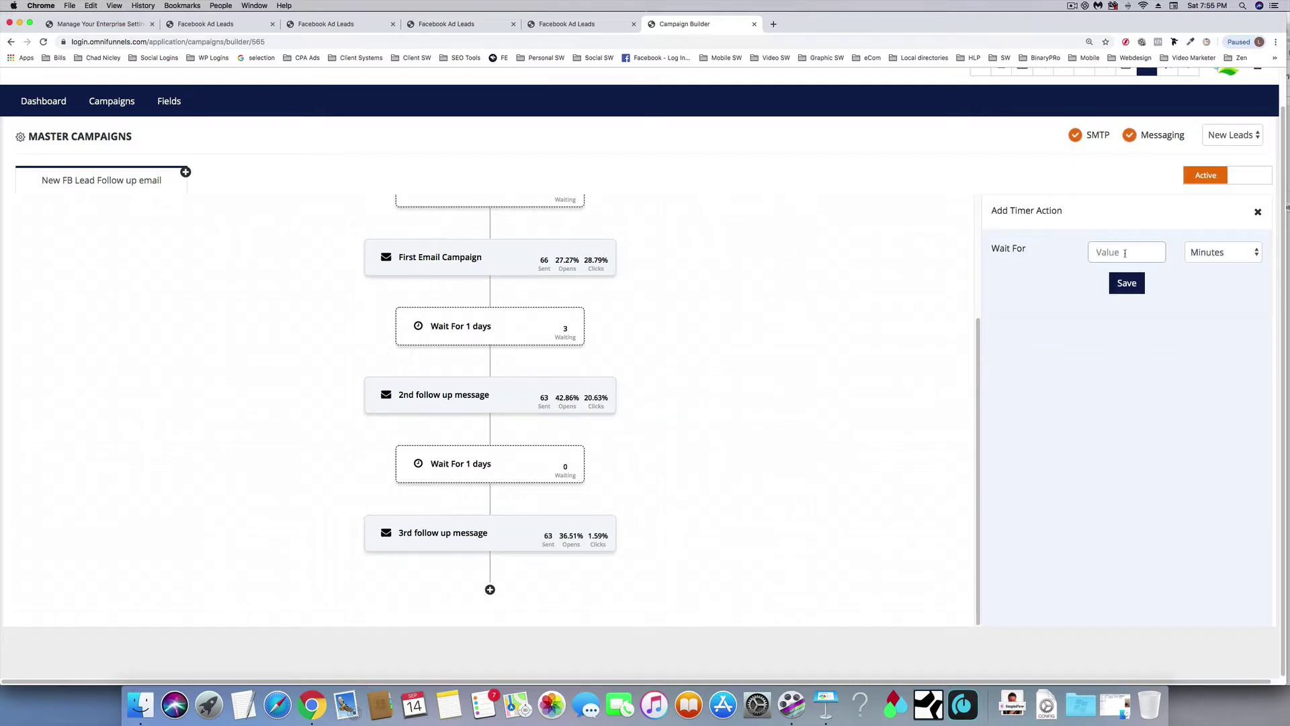
pyautogui.write('1')
pyautogui.click(1219, 260)
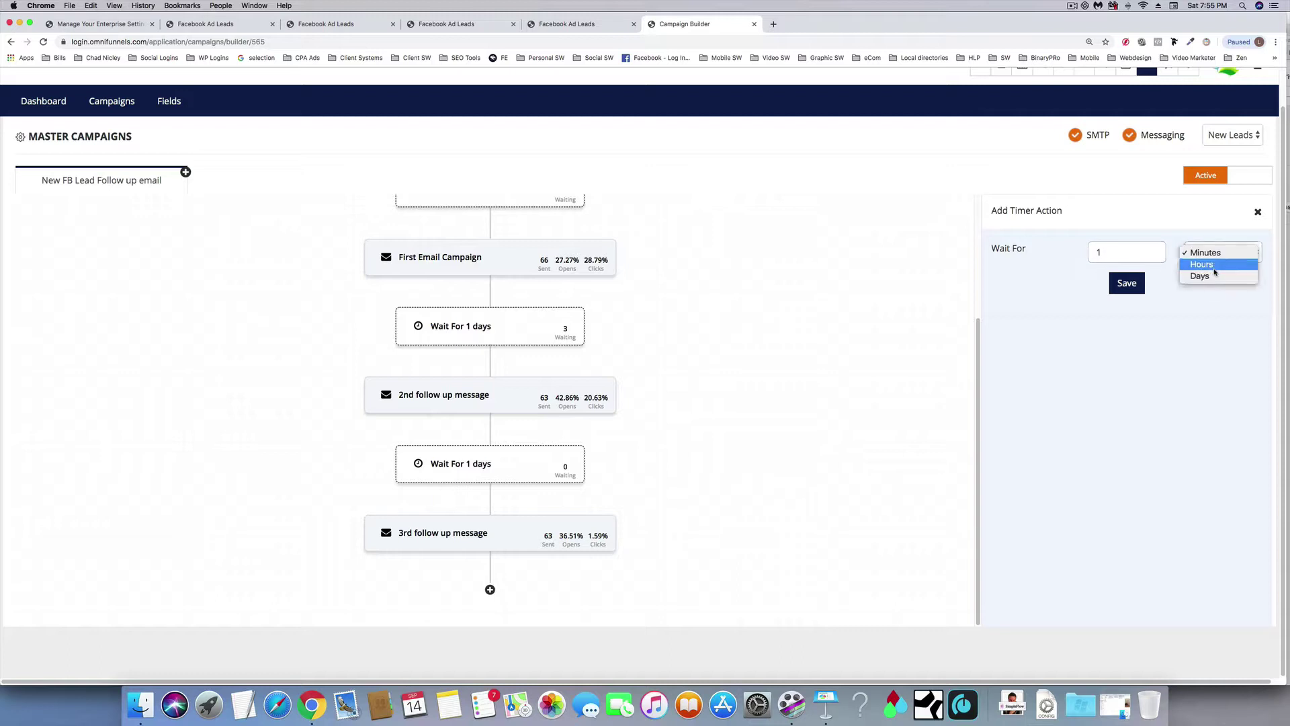
pyautogui.click(1217, 277)
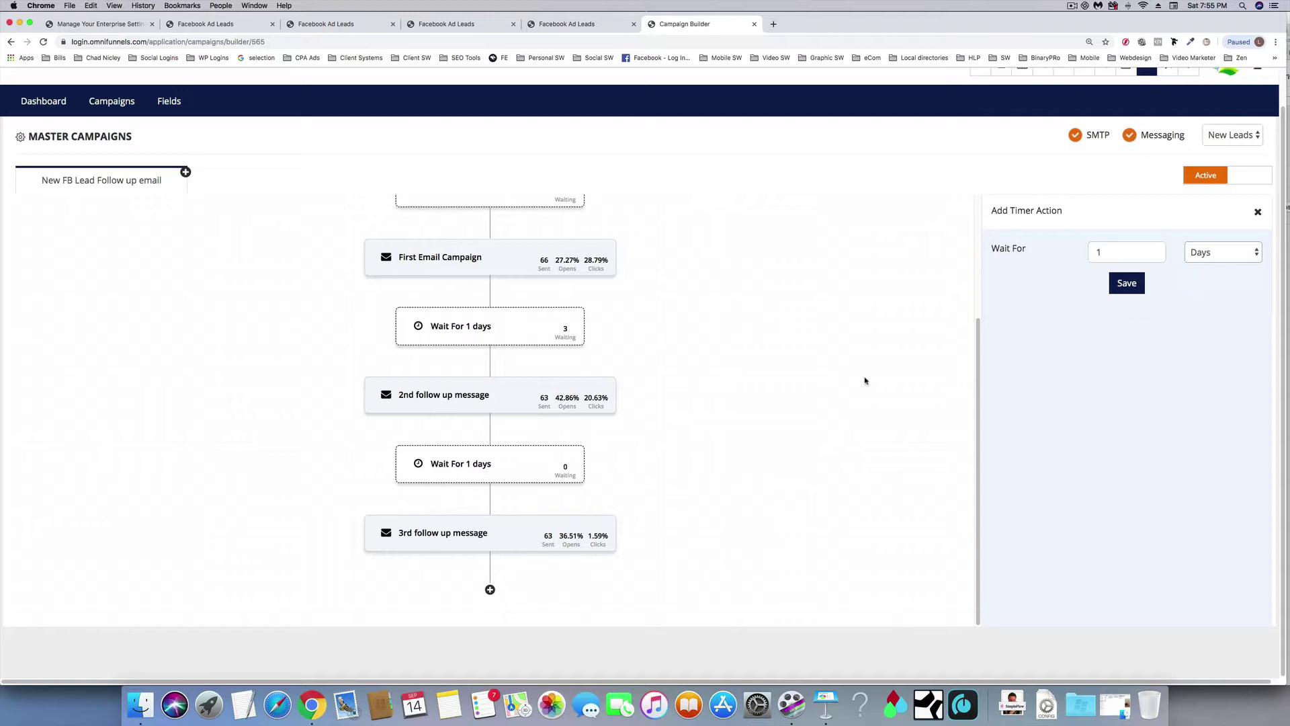
pyautogui.click(1140, 282)
# Try the First Name merge field in the message of a new Send SMS action after the last timer, then clear the message.
pyautogui.scroll(-2, 728, 453)
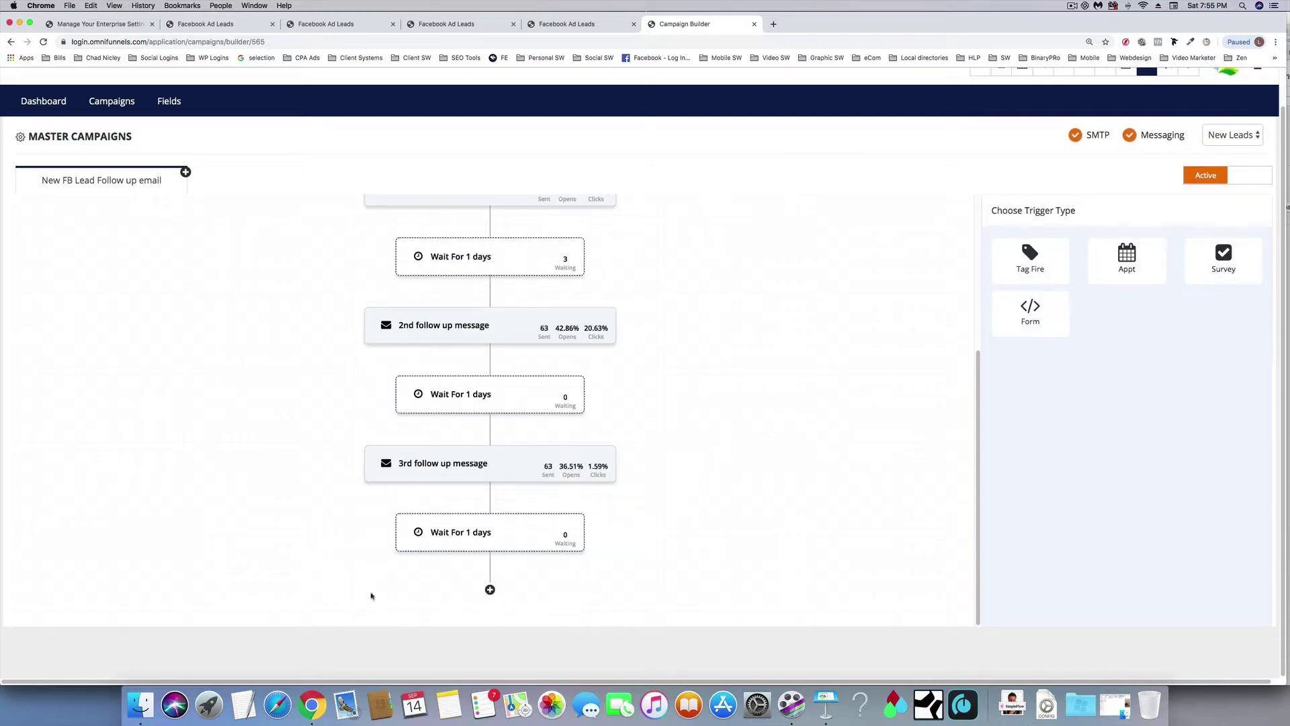
pyautogui.click(489, 590)
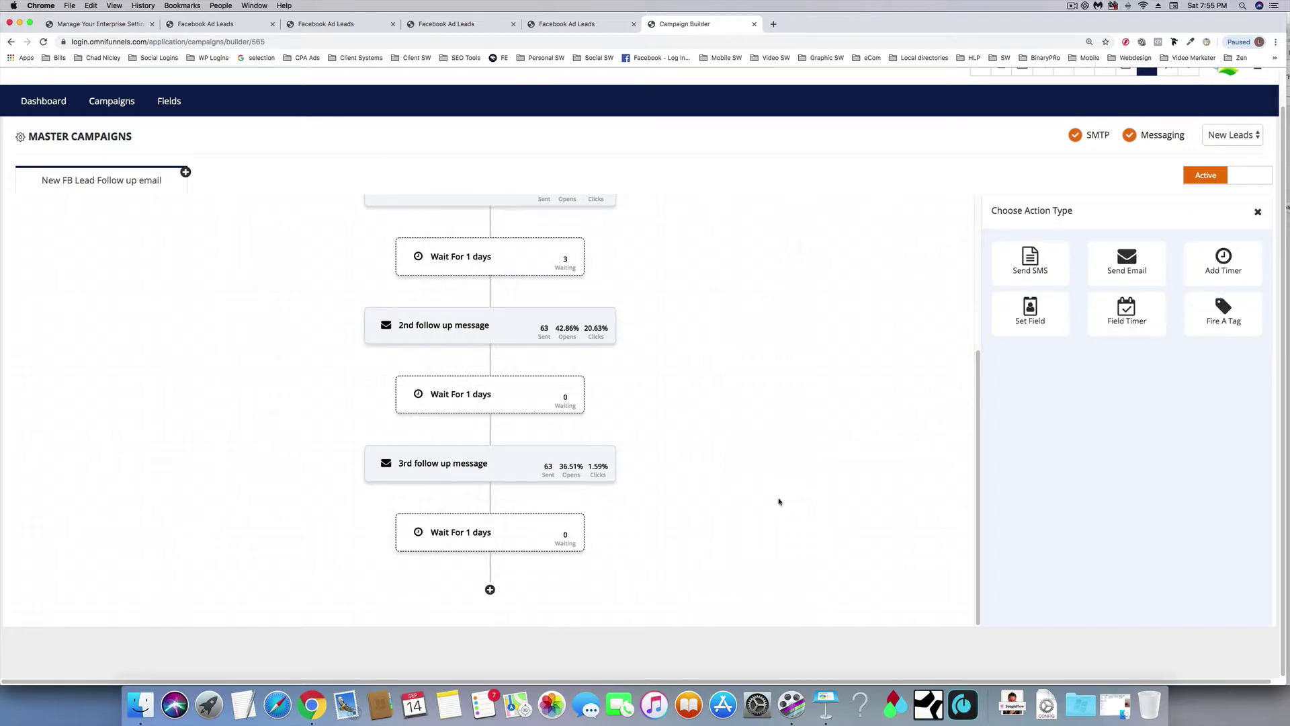
pyautogui.click(1030, 261)
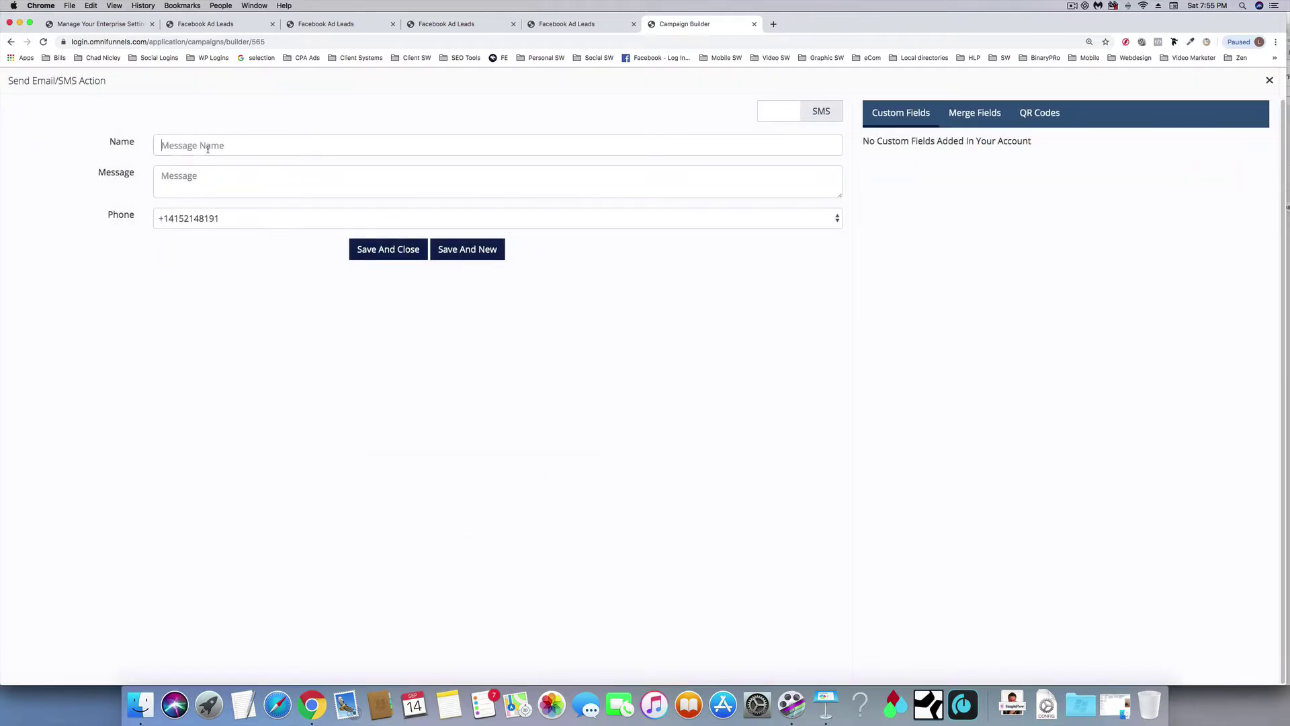
pyautogui.click(201, 173)
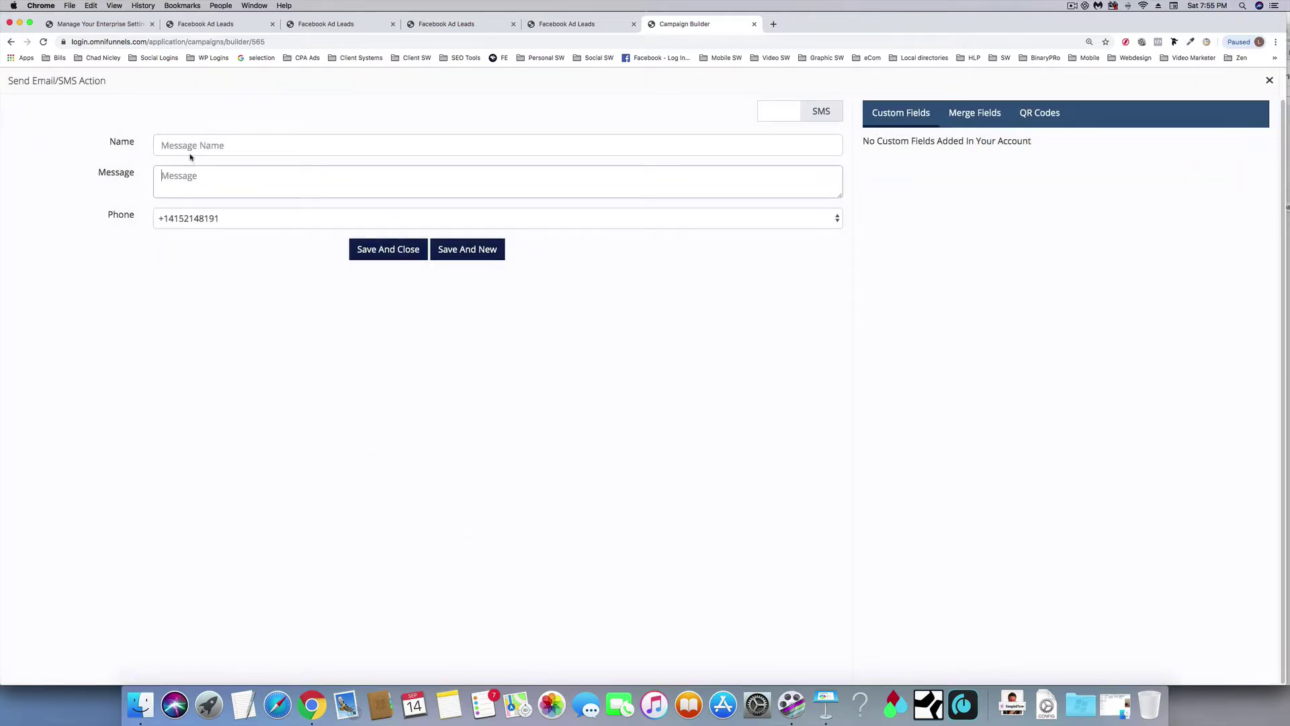
pyautogui.click(982, 115)
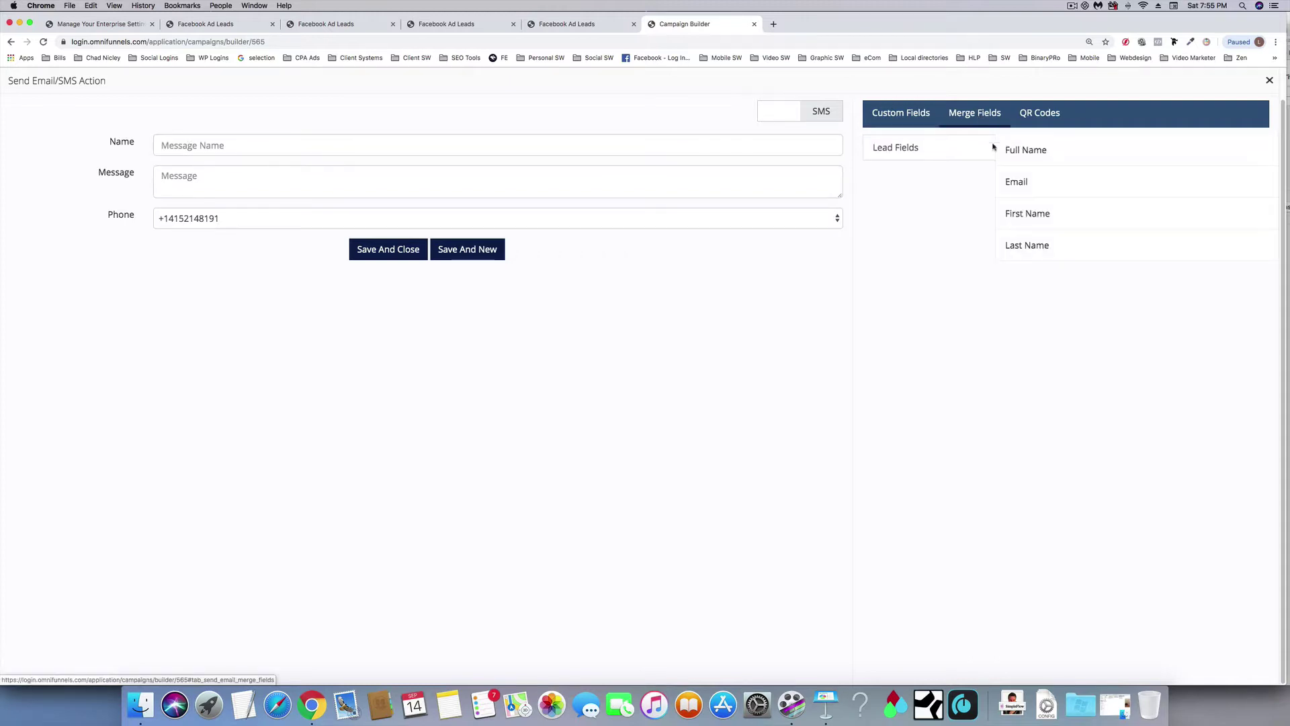
pyautogui.click(1019, 214)
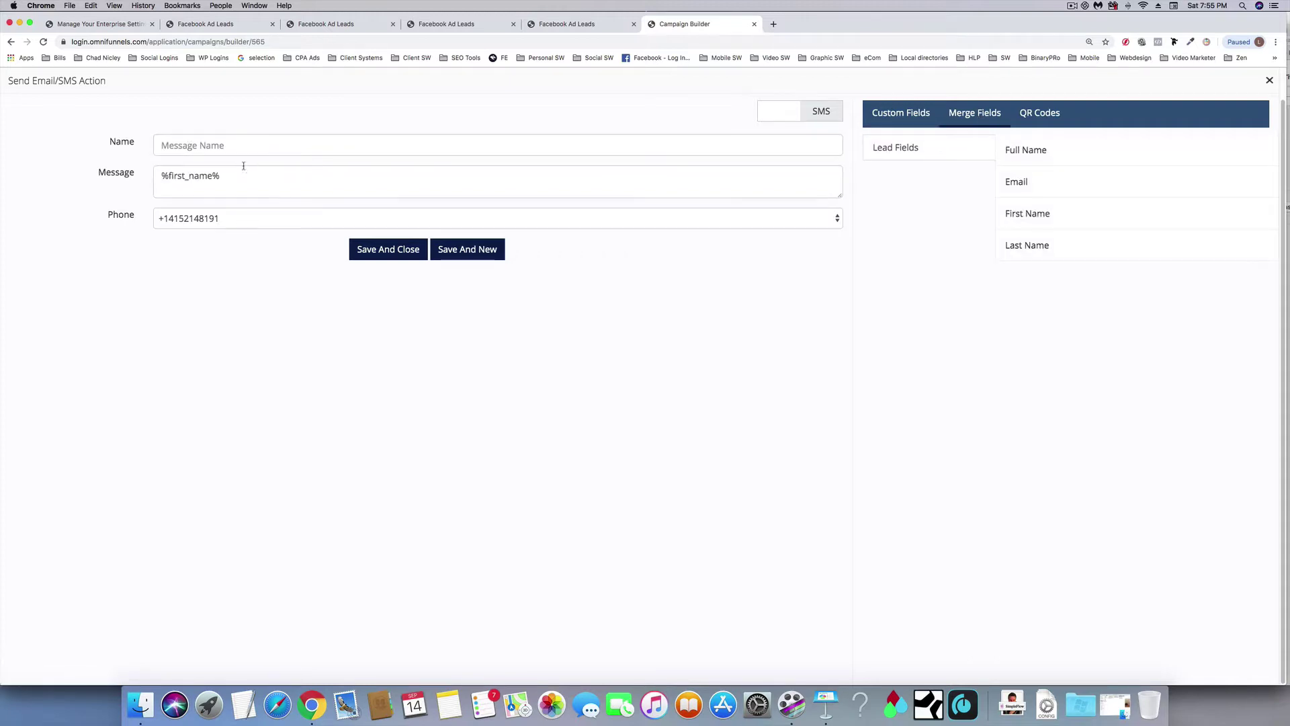
pyautogui.press('super+a')
pyautogui.press('BackSpace')
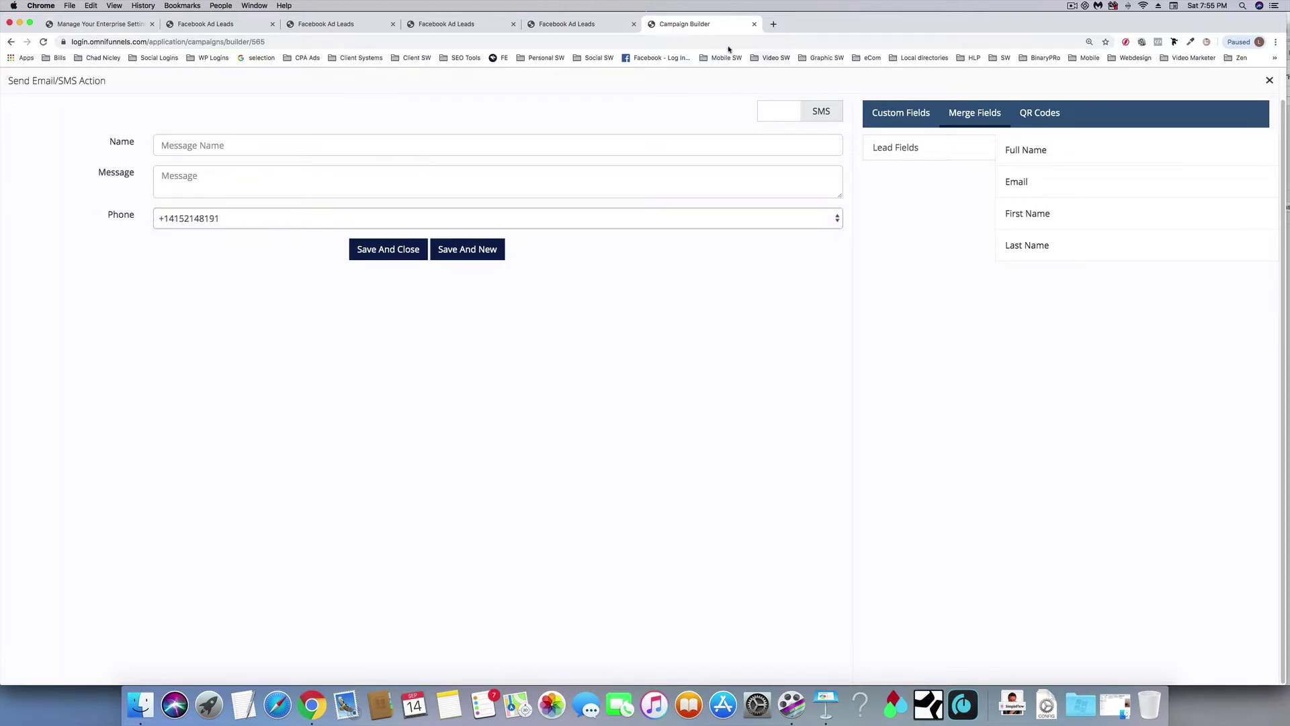
# Return to the open Facebook Ad Leads pipeline board.
pyautogui.click(582, 24)
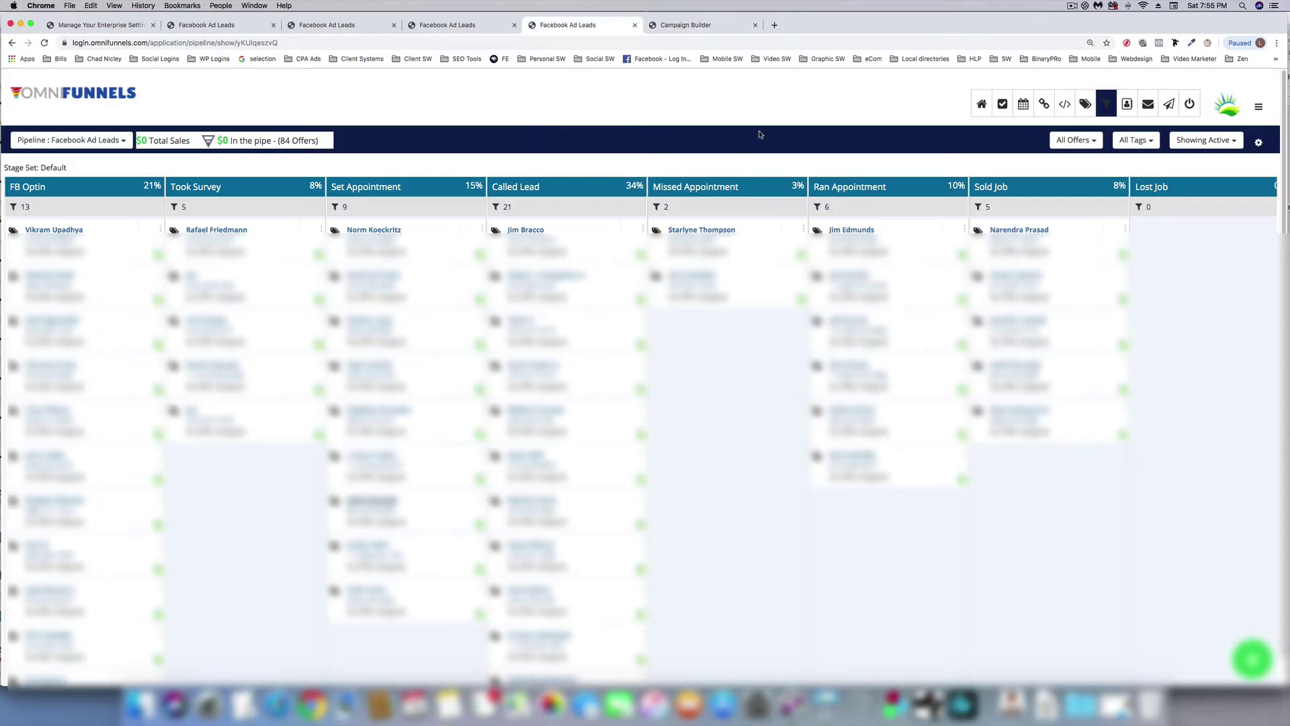